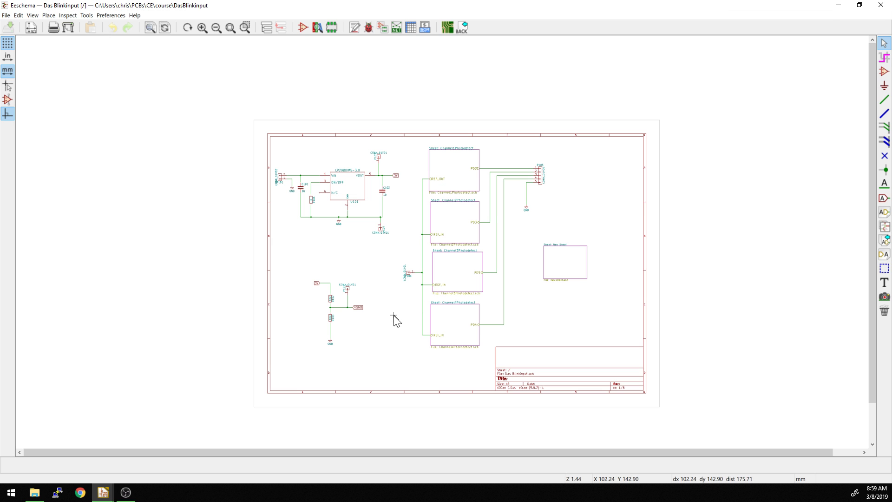
Select the empty New Sheet block on the root schematic and delete it.
scroll(394, 320, up, 3)
scroll(438, 243, down, 4)
scroll(410, 298, up, 3)
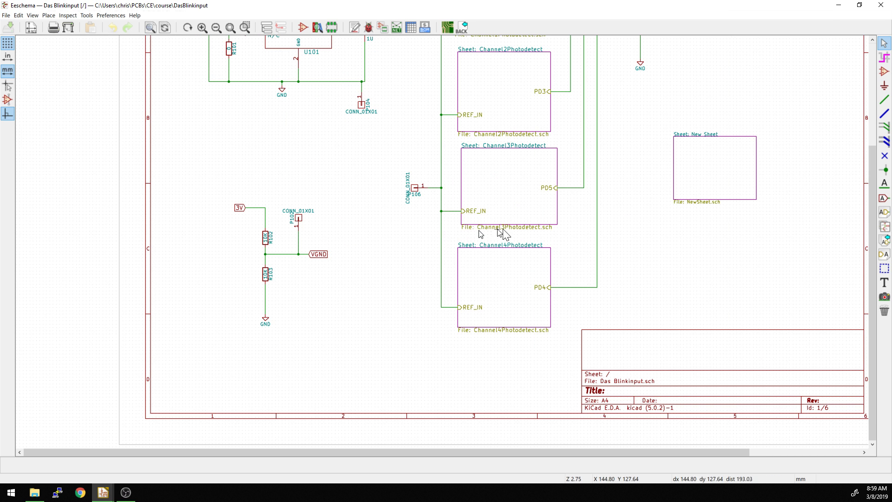
scroll(441, 241, down, 2)
drag(437, 240, 568, 308)
key(Delete)
Zoom in and out to check the four remaining Channel photodetect sheets.
scroll(513, 298, up, 1)
scroll(553, 235, down, 1)
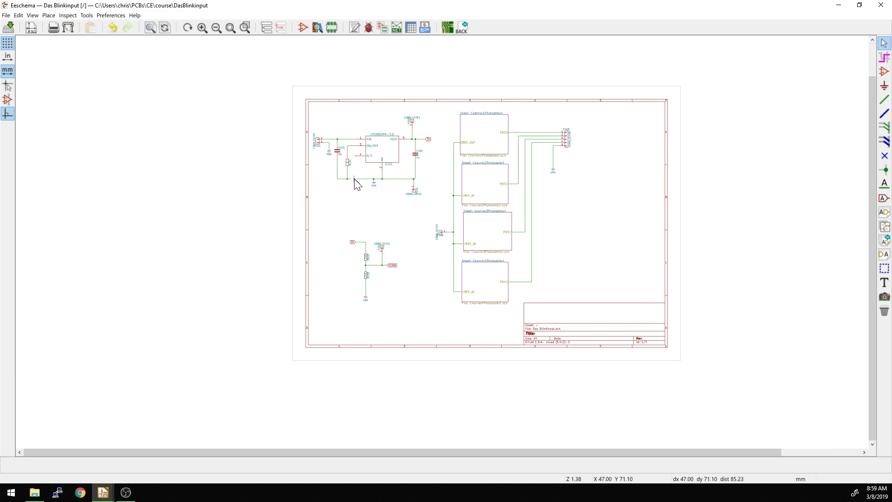
scroll(355, 181, up, 3)
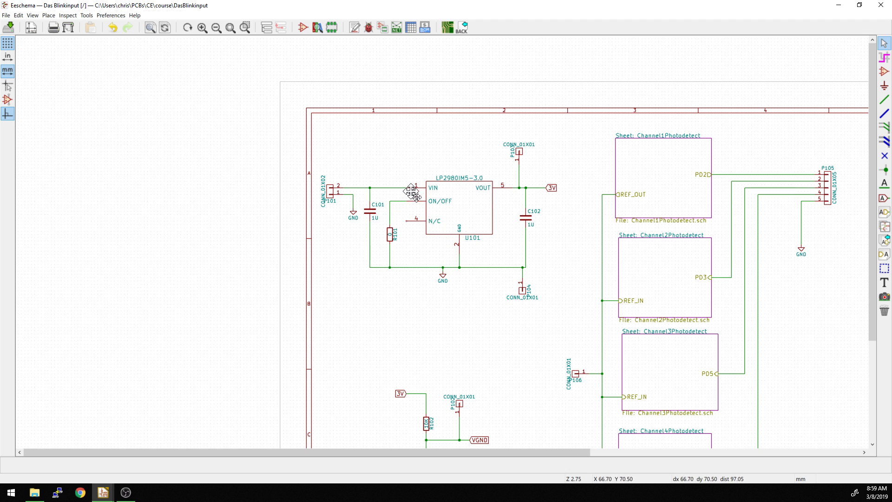
scroll(374, 285, down, 1)
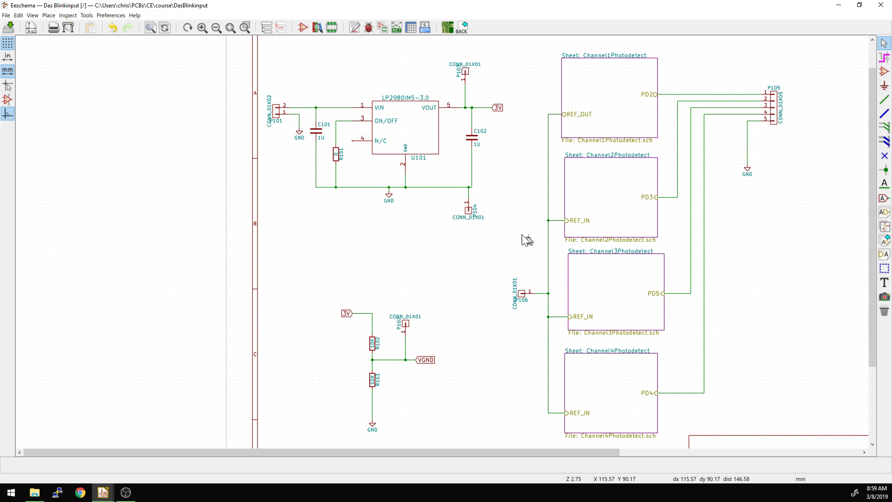
scroll(518, 209, down, 3)
scroll(408, 242, up, 2)
scroll(407, 242, up, 1)
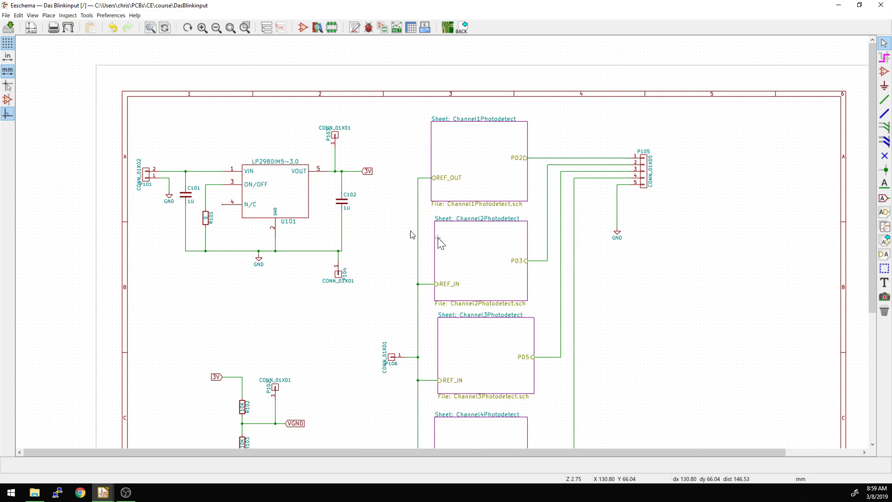
right_click(481, 155)
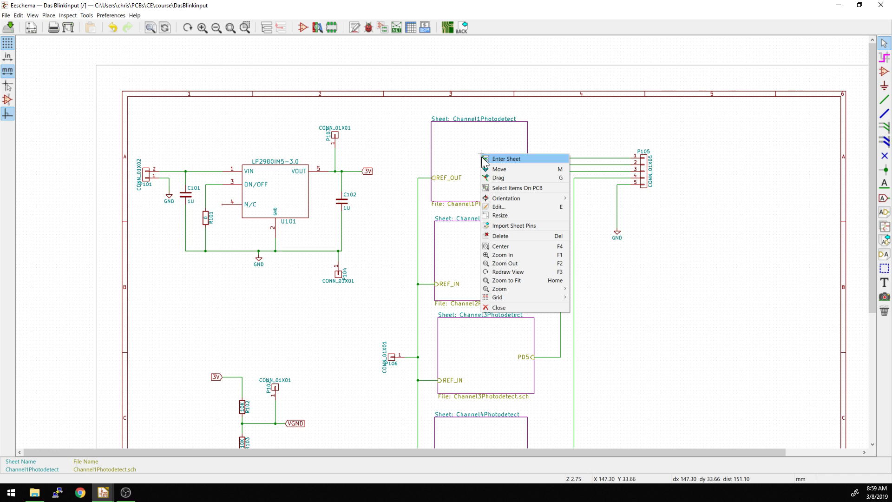
double_click(469, 162)
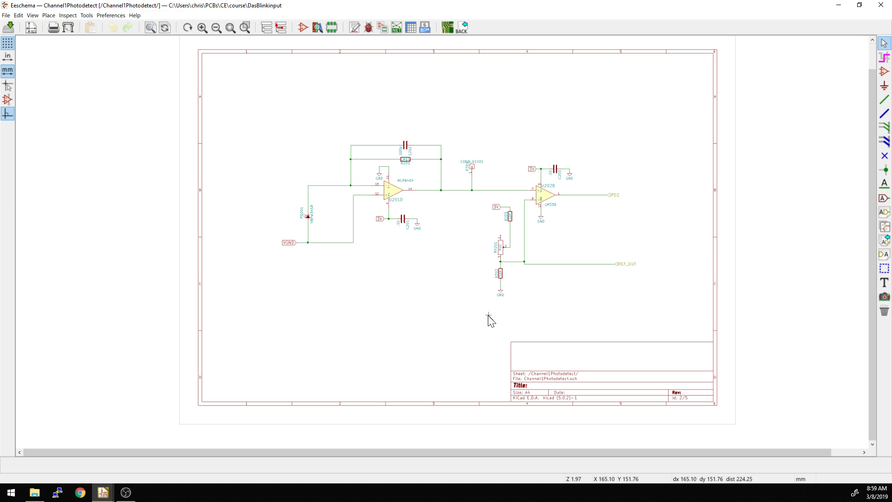
scroll(679, 402, up, 2)
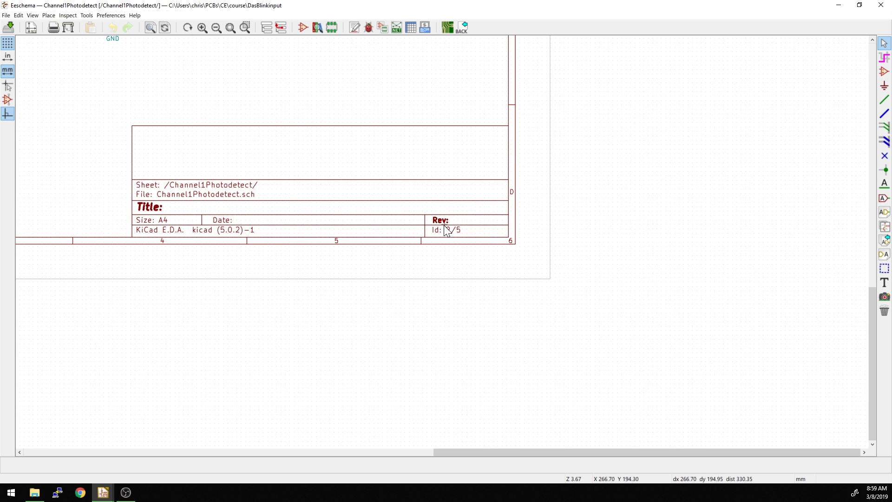
middle_drag(455, 226, 510, 243)
middle_drag(428, 198, 493, 217)
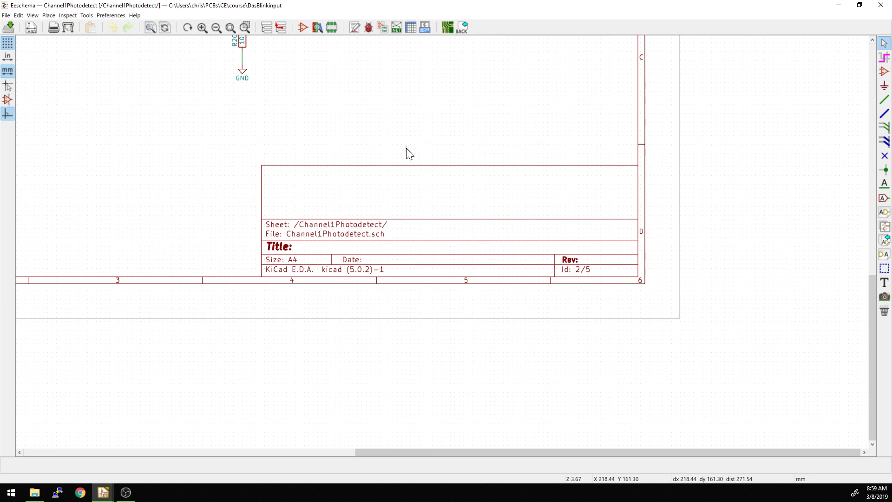
middle_drag(372, 139, 438, 243)
scroll(414, 233, down, 1)
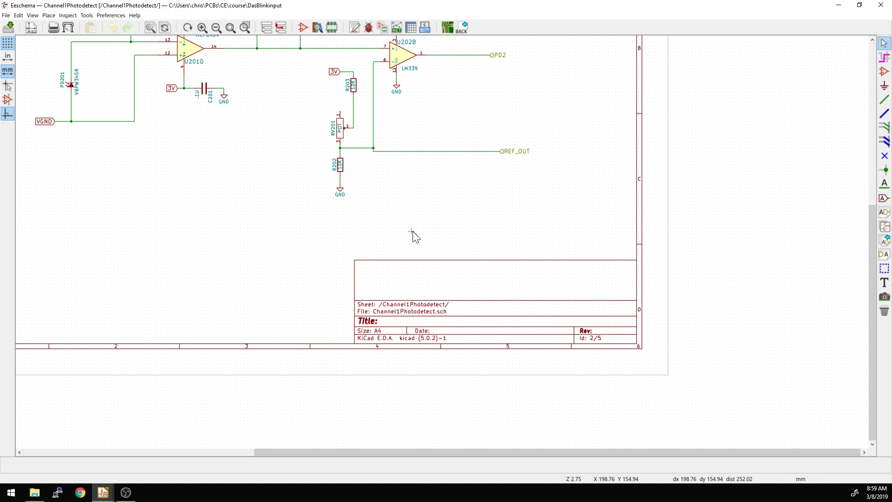
right_click(415, 231)
click(437, 237)
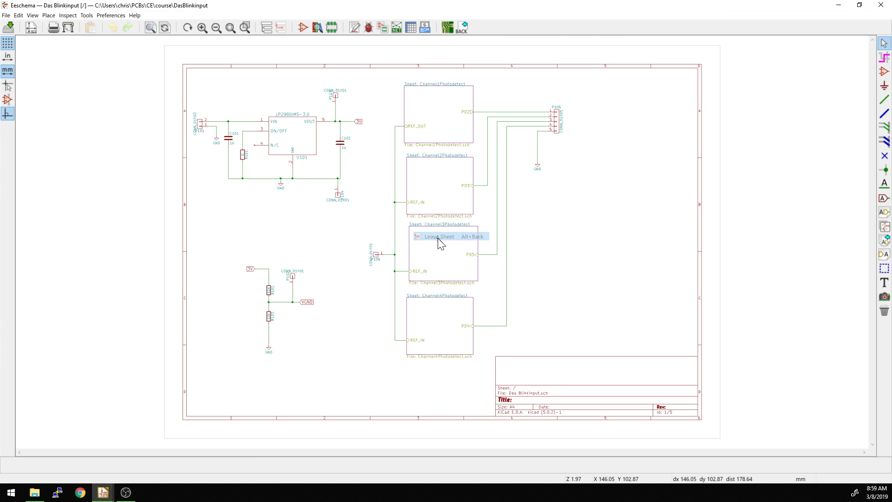
double_click(431, 195)
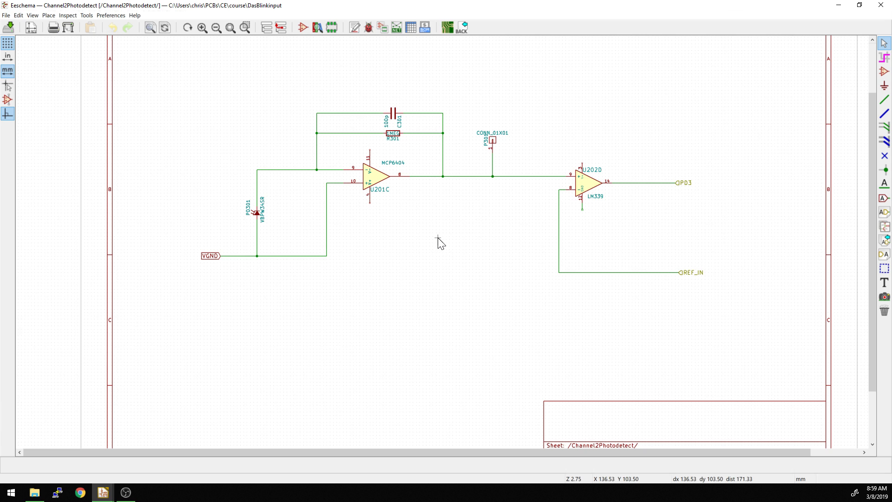
right_click(439, 239)
click(447, 242)
scroll(431, 193, down, 2)
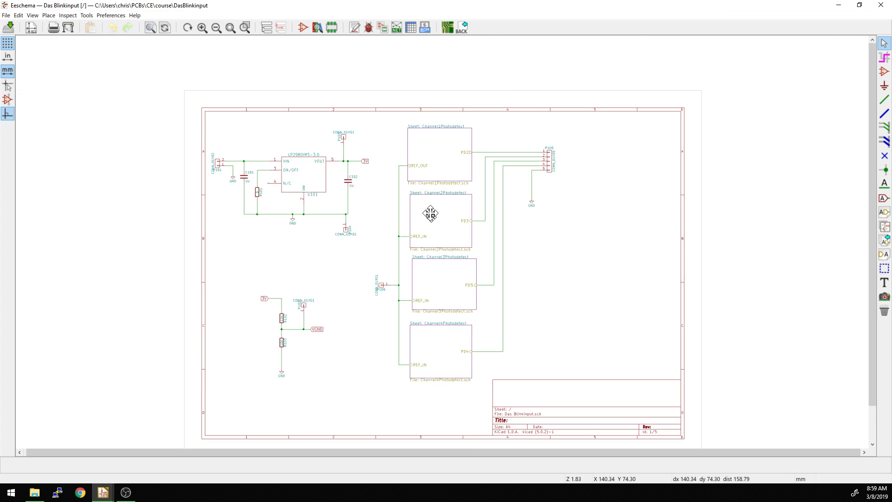
Pan the root sheet and enter the Channel2Photodetect sheet block.
middle_drag(429, 211, 418, 183)
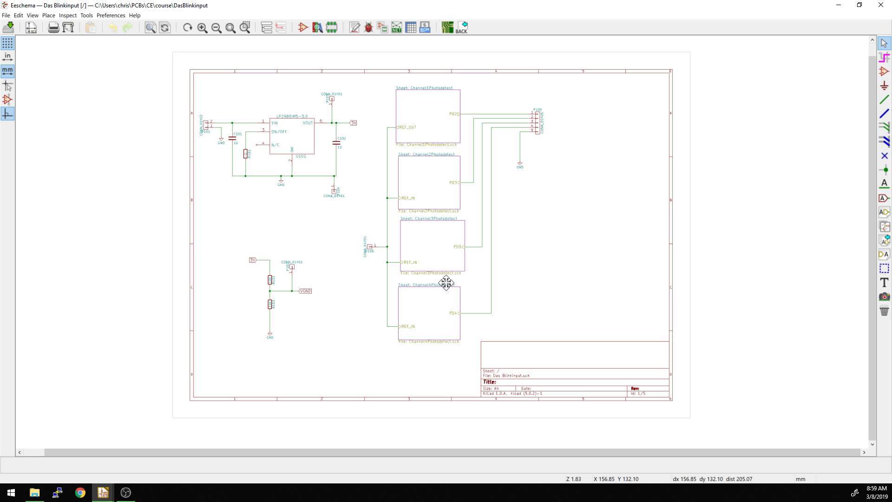
middle_drag(445, 282, 456, 279)
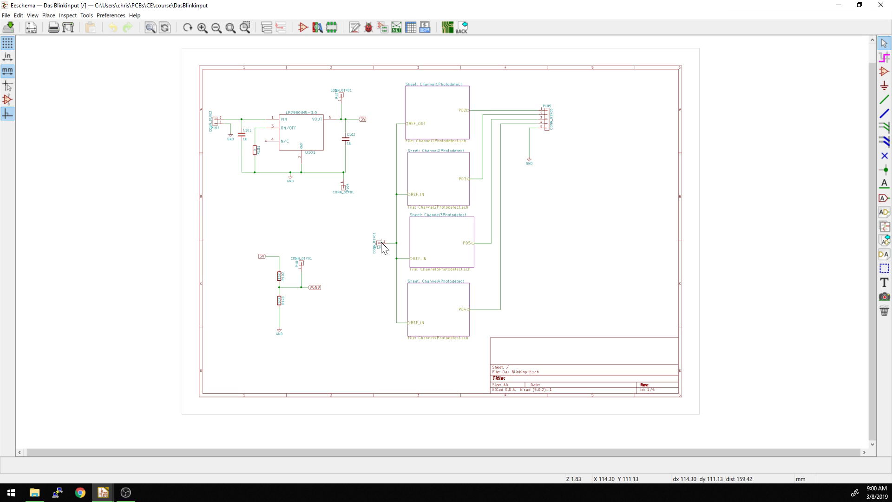
middle_drag(382, 246, 473, 200)
double_click(454, 173)
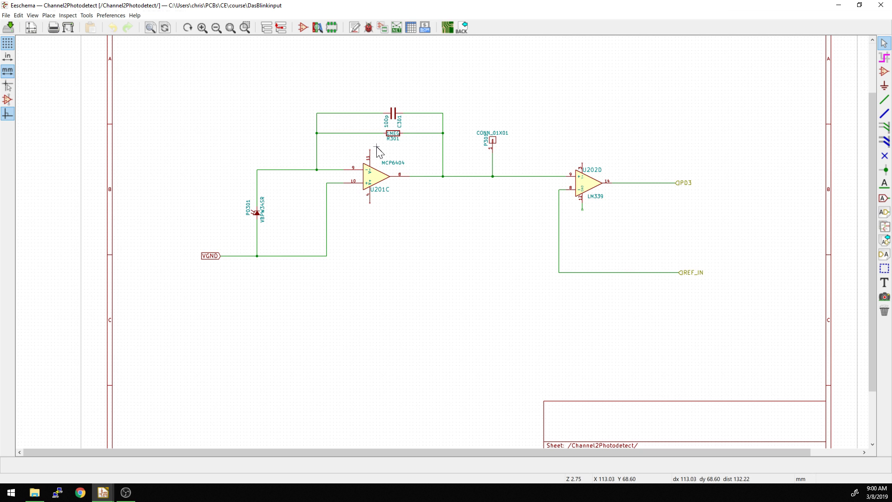
Zoom and pan around the MCP6404 amplifier and LM339 comparator driving PD3.
scroll(424, 243, down, 1)
middle_drag(424, 205, 478, 267)
scroll(343, 75, up, 2)
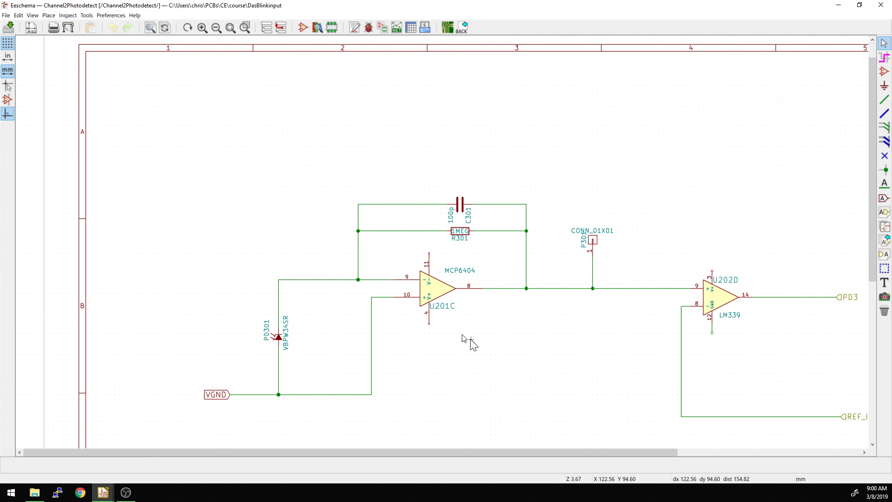
middle_drag(490, 251, 466, 189)
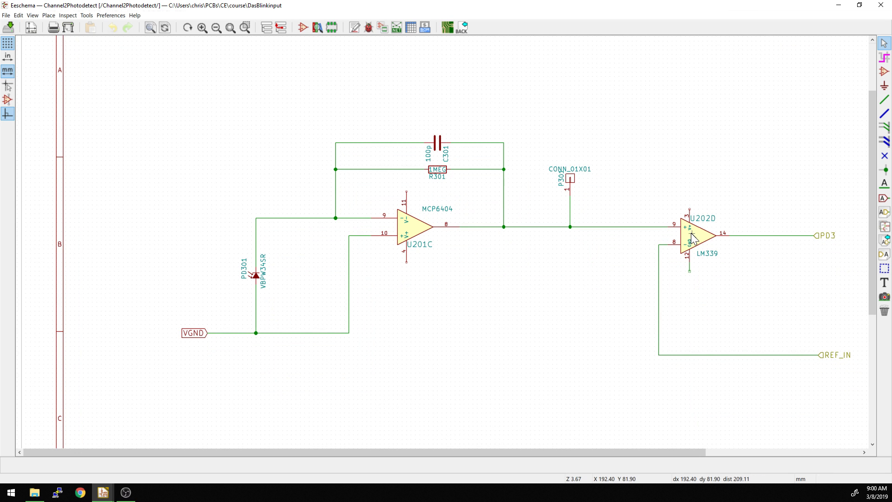
Leave the sub-sheet and return to the Das Blinkinput root schematic.
right_click(506, 274)
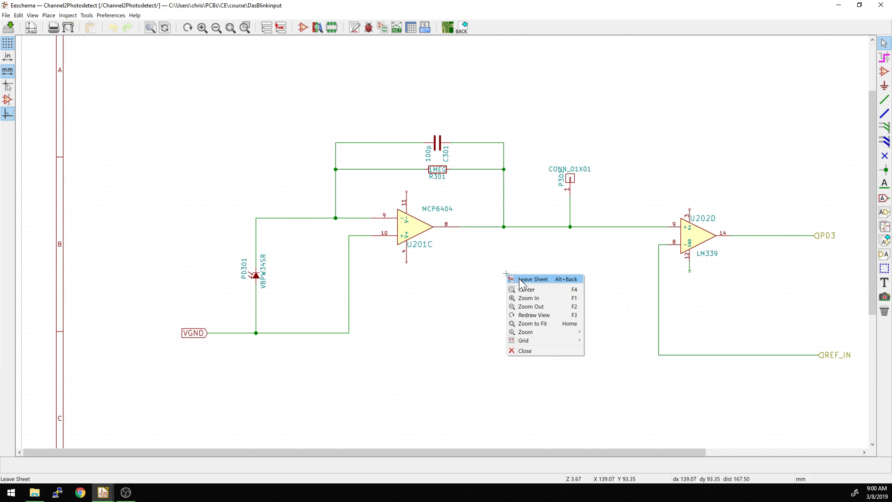
click(529, 279)
scroll(438, 245, down, 2)
scroll(438, 245, up, 3)
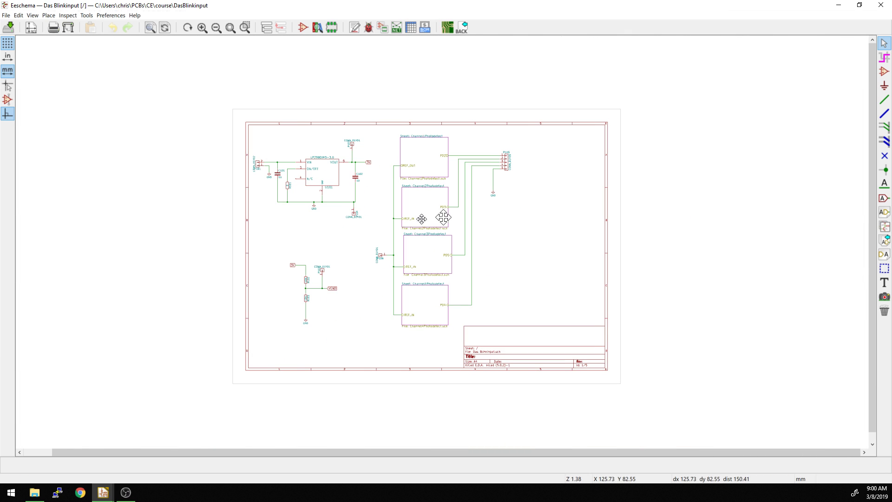
Pan to free space right of the channel sheets and pick the hierarchical sheet tool.
middle_drag(688, 225, 747, 243)
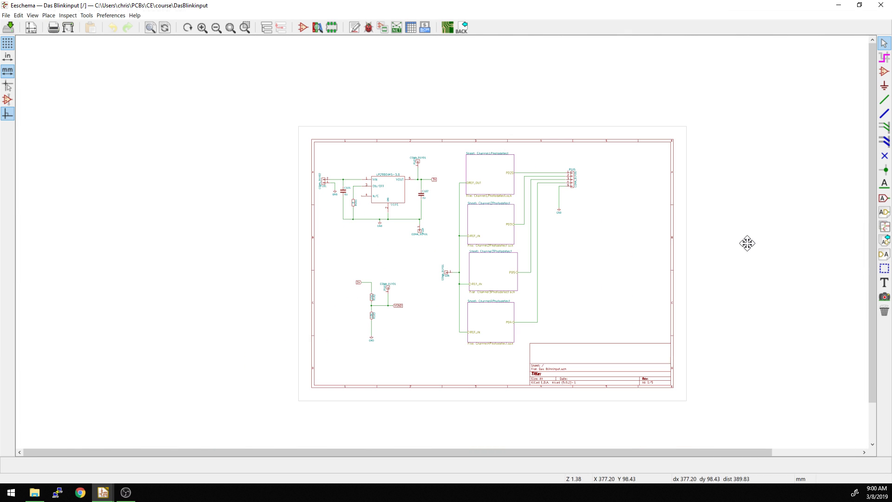
click(883, 228)
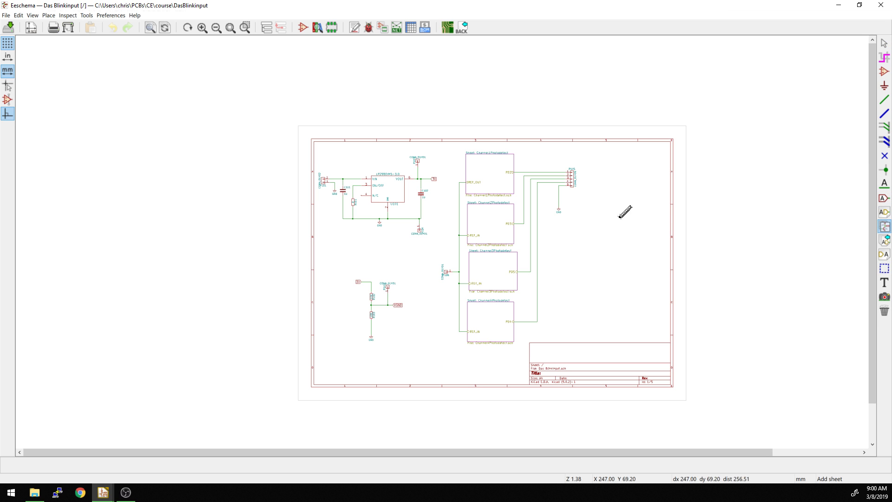
scroll(600, 239, up, 2)
scroll(514, 221, left, 5)
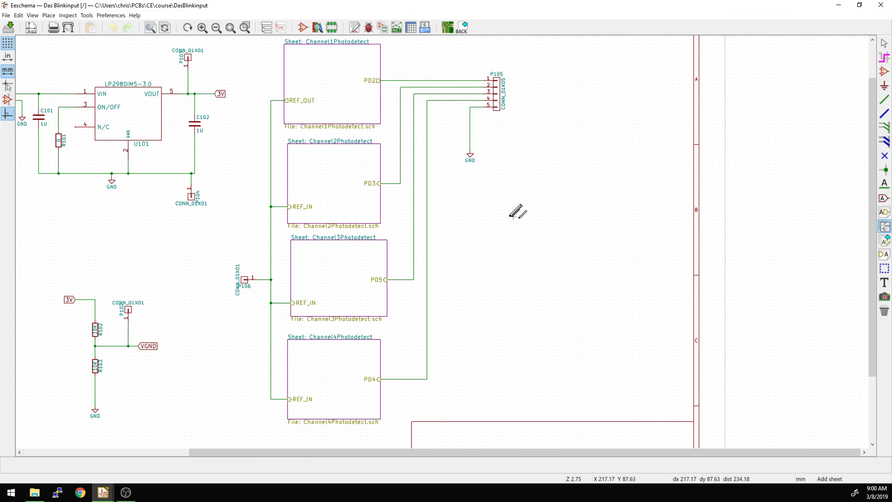
Draw a sheet rectangle and name it New Sheet 1 with file NewSheet1.sch.
click(487, 208)
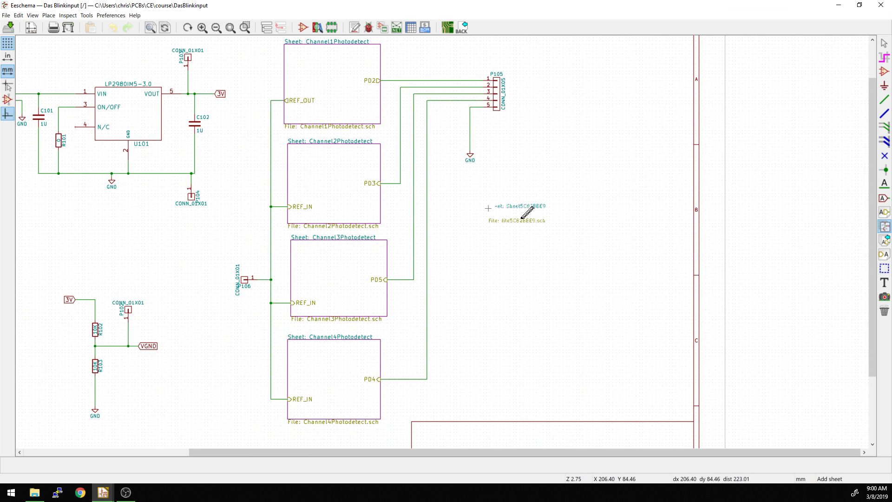
click(598, 311)
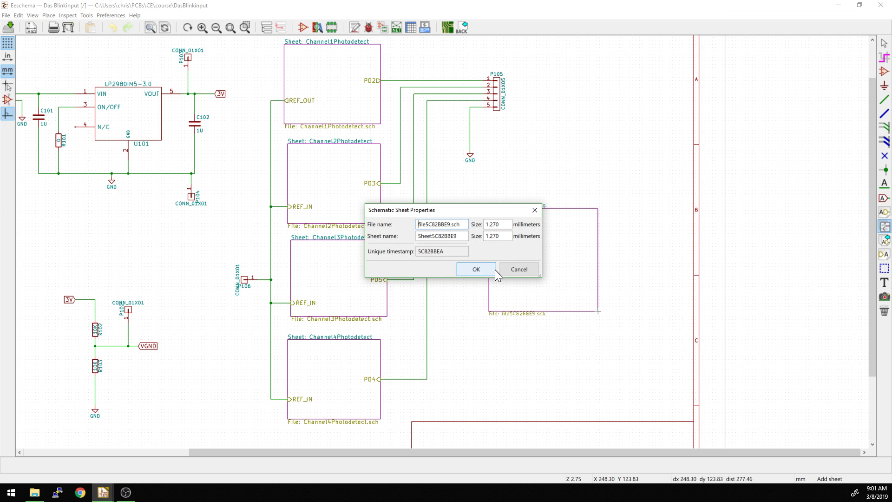
key(ctrl+a)
text(New)
key(Tab)
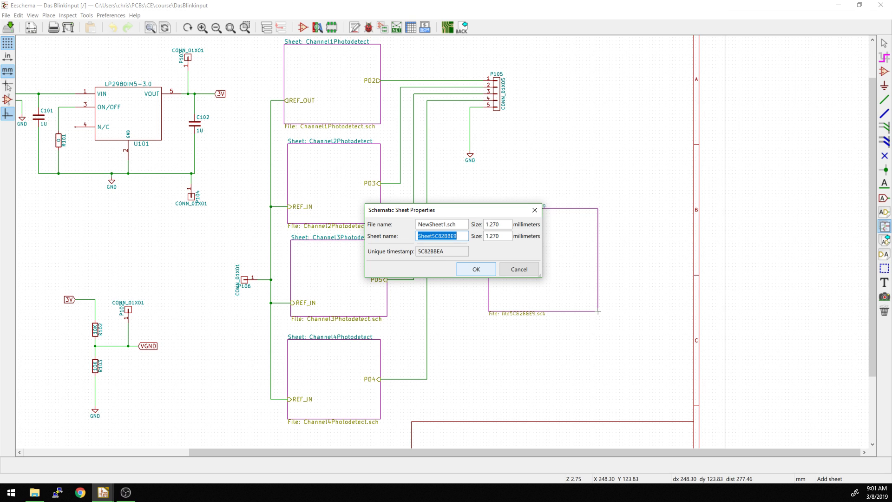
text(New Sheet 1)
key(Return)
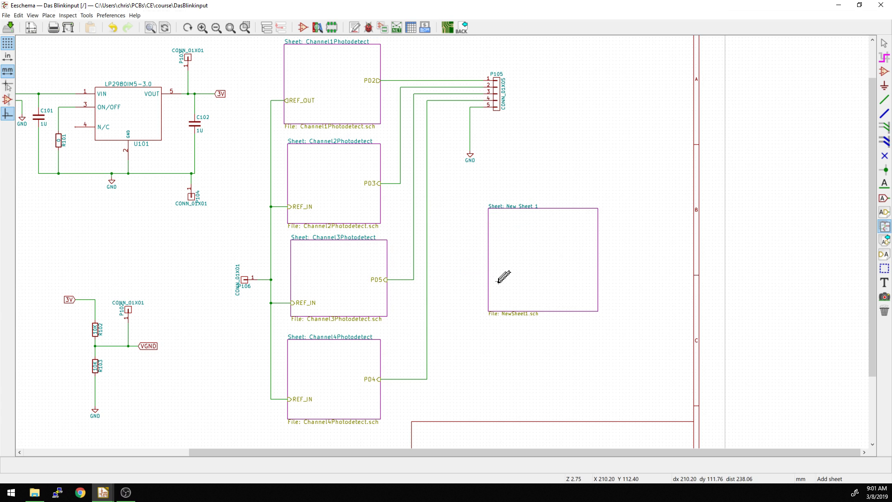
key(Escape)
double_click(527, 269)
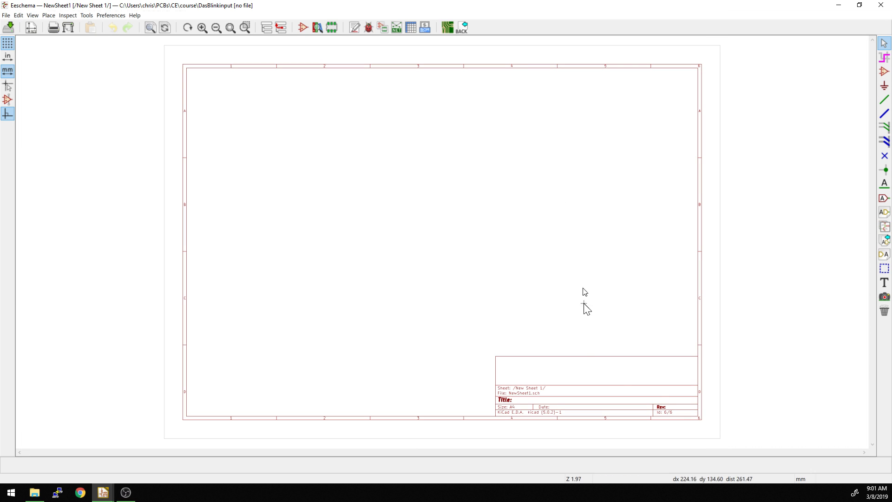
scroll(657, 399, up, 2)
middle_drag(320, 239, 579, 284)
right_click(377, 185)
click(383, 190)
scroll(430, 246, down, 3)
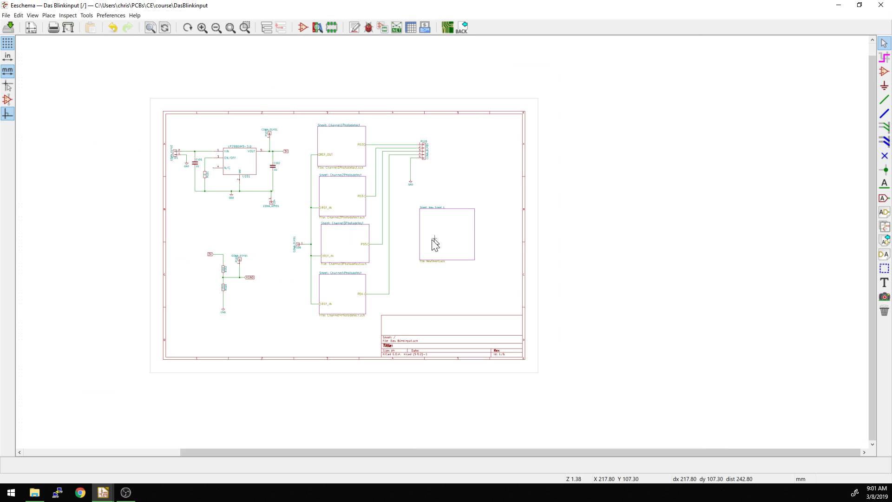
scroll(480, 241, up, 2)
scroll(437, 242, up, 2)
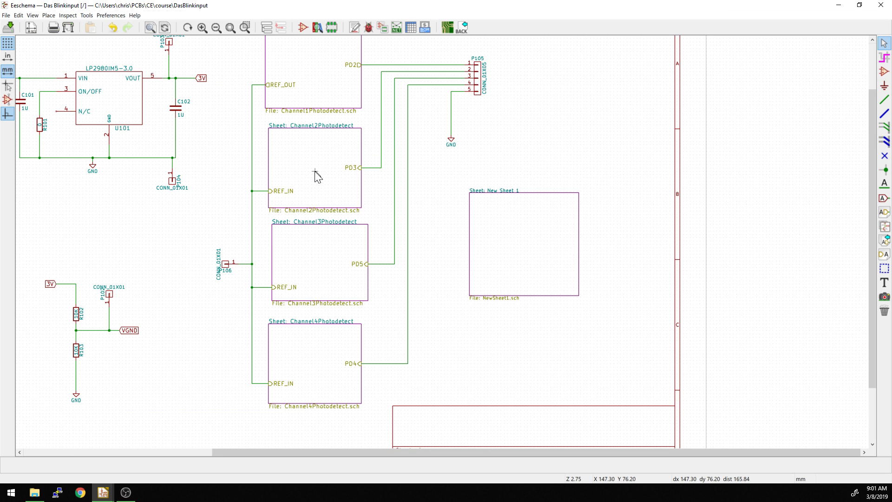
scroll(314, 172, down, 3)
scroll(464, 241, up, 2)
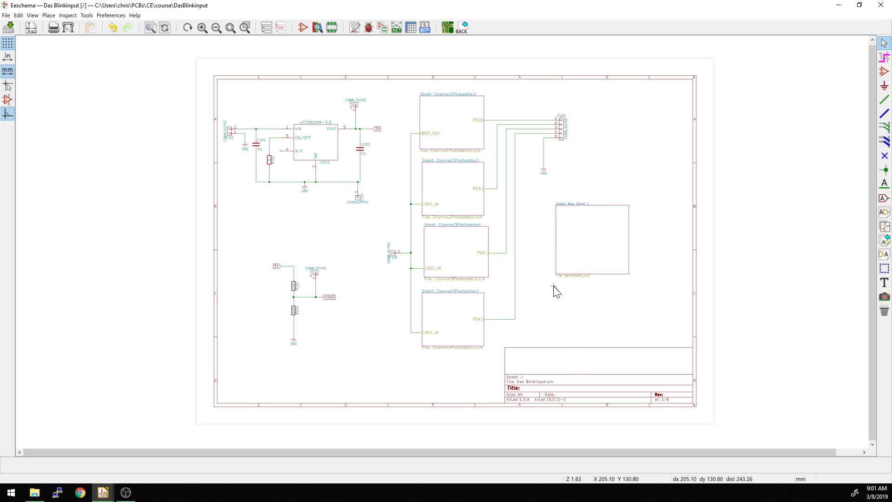
scroll(554, 293, up, 2)
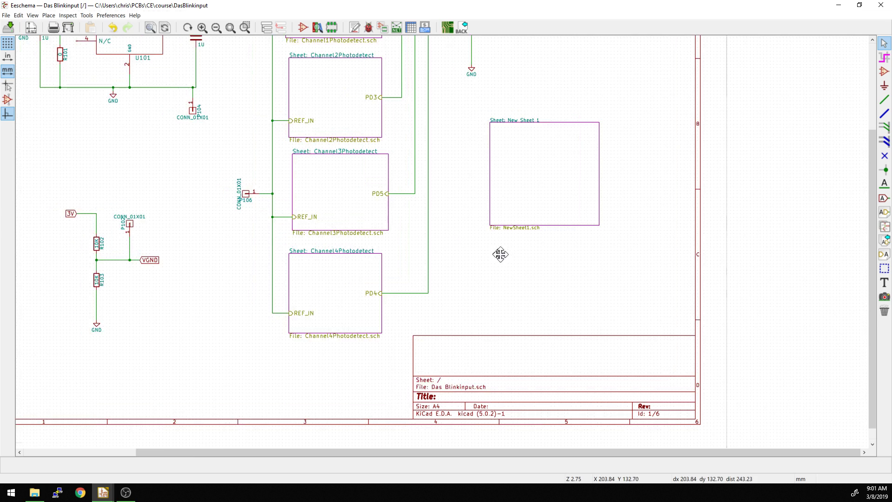
right_click(604, 239)
click(641, 248)
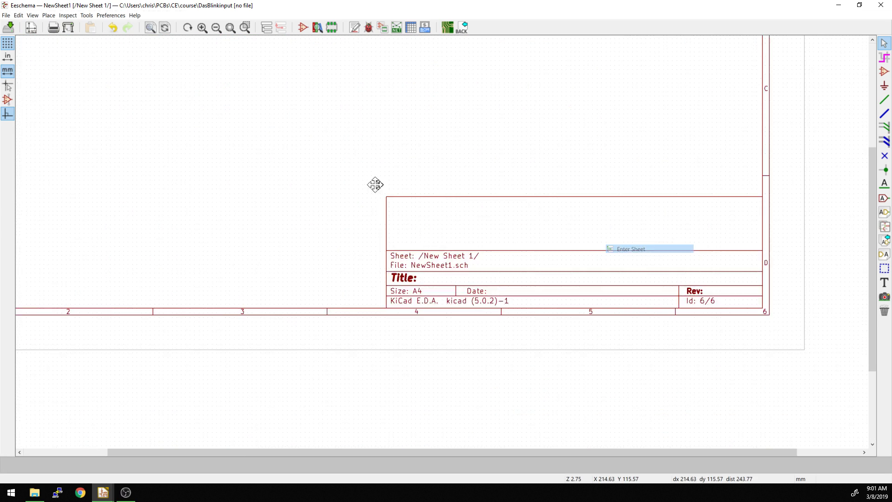
right_click(371, 175)
click(399, 178)
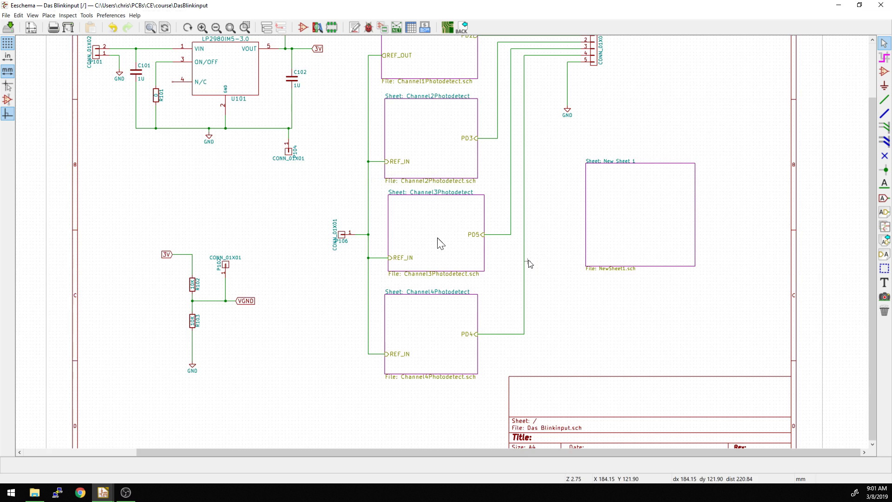
scroll(440, 243, down, 2)
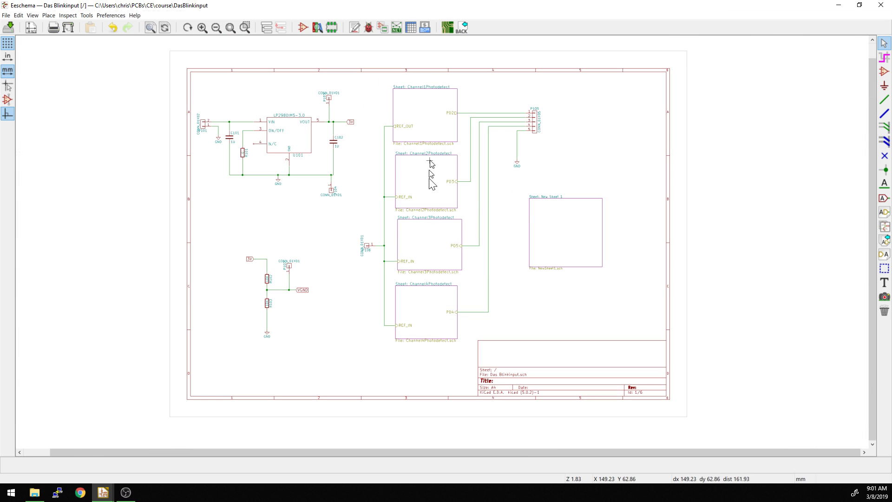
Place a global label named TEST just right of the VGND divider.
scroll(303, 289, up, 5)
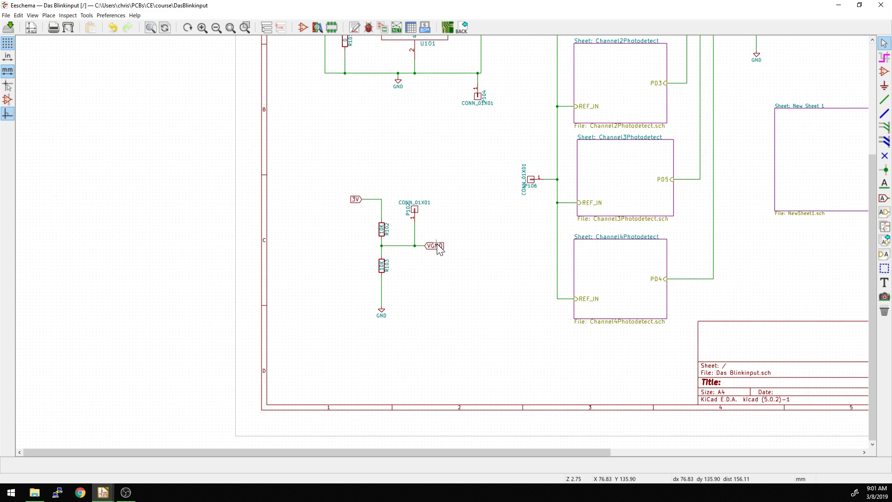
click(884, 198)
click(517, 269)
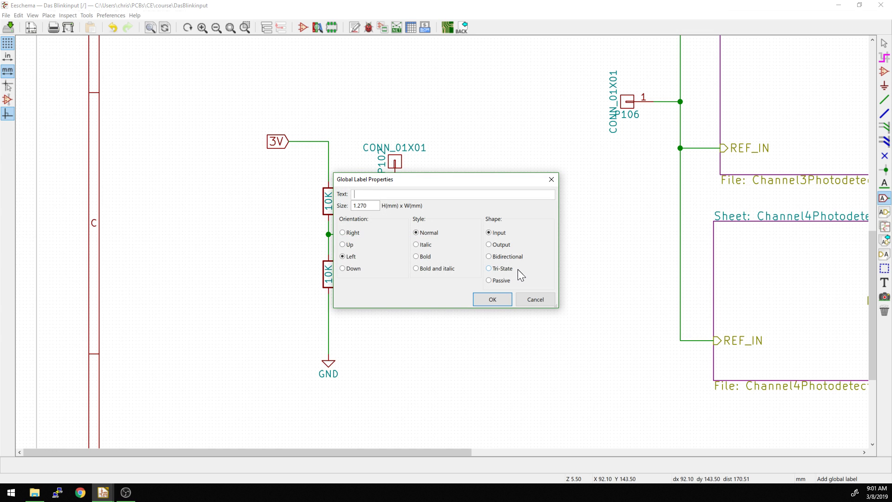
text(TEST)
key(Return)
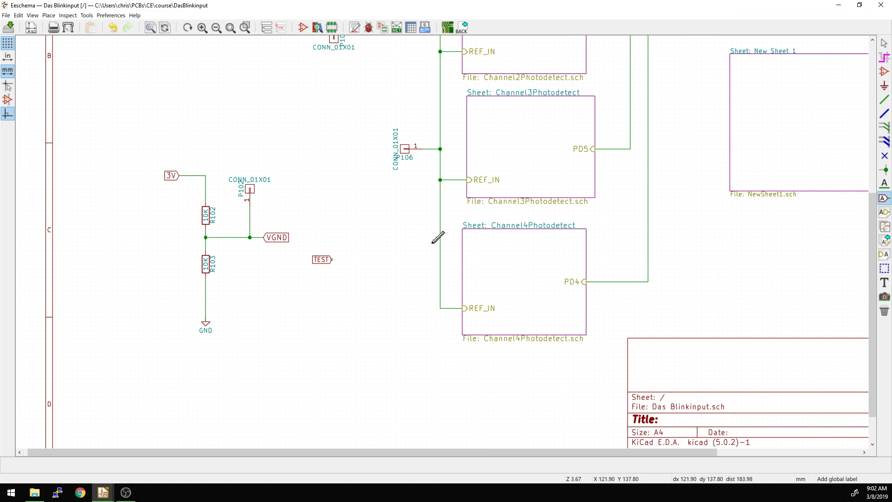
scroll(683, 232, down, 1)
Cancel label placement and enter the blank New Sheet 1 sub-sheet.
middle_drag(443, 274, 471, 301)
key(Escape)
double_click(781, 171)
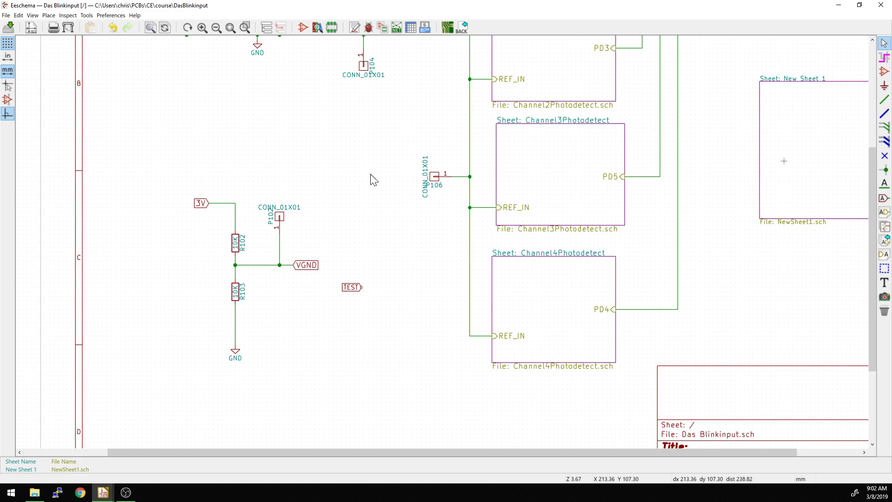
right_click(322, 188)
click(312, 169)
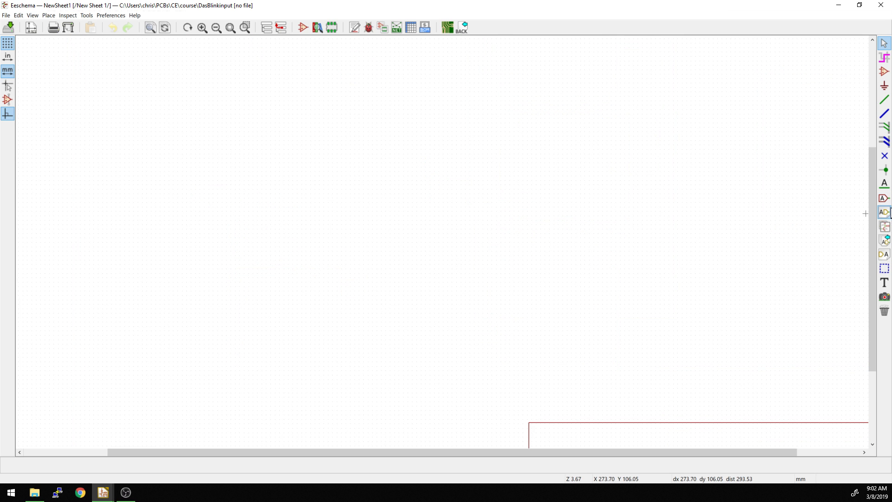
Place a TEST global label in New Sheet 1, then remove it.
click(883, 185)
click(882, 198)
click(616, 194)
text(TEST)
key(Return)
scroll(615, 194, down, 2)
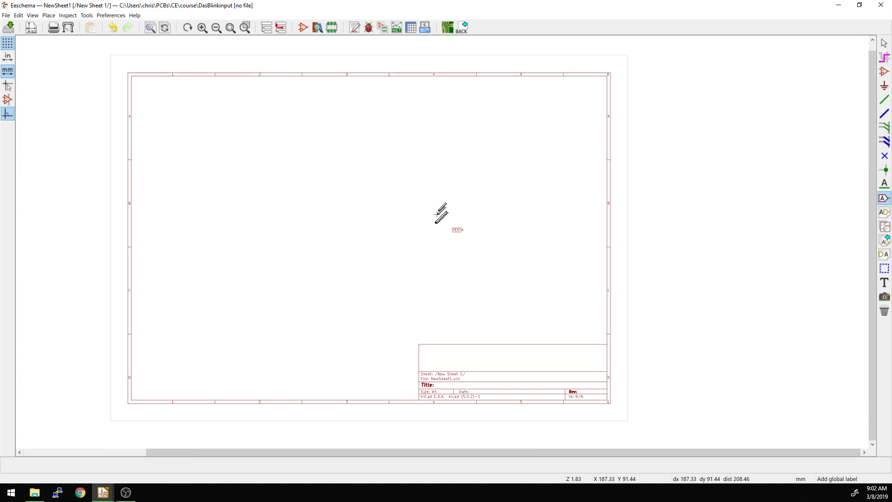
scroll(460, 225, up, 2)
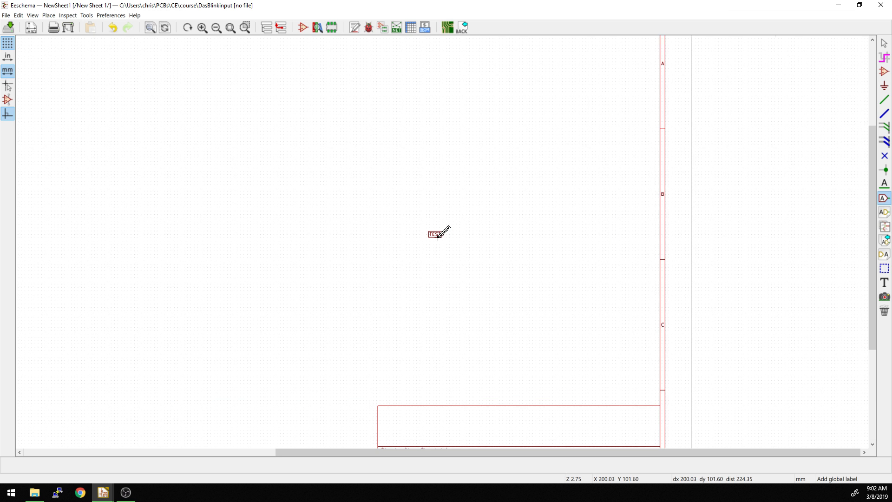
key(Escape)
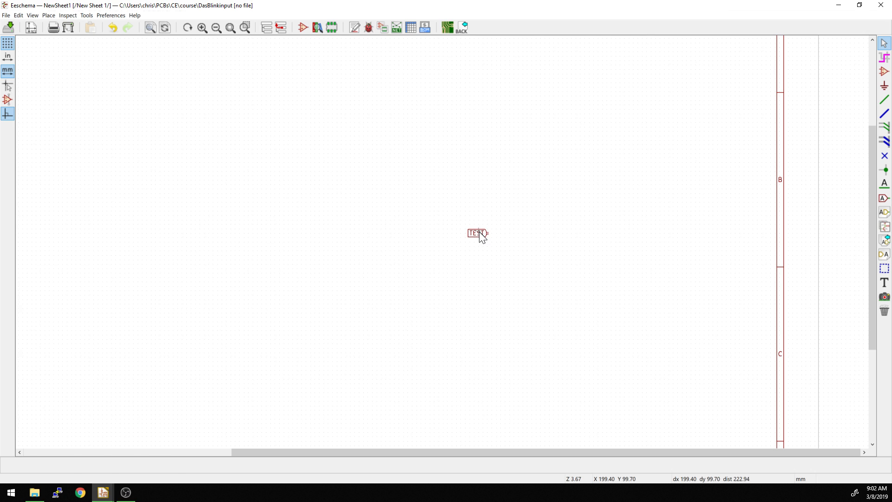
drag(480, 235, 479, 241)
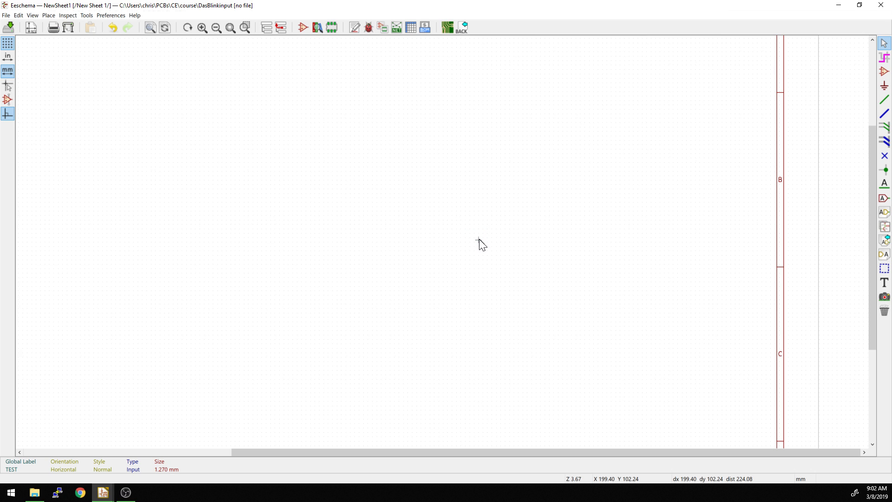
Add a plain net label named TEST to New Sheet 1.
text(l)
text(TEST)
key(Return)
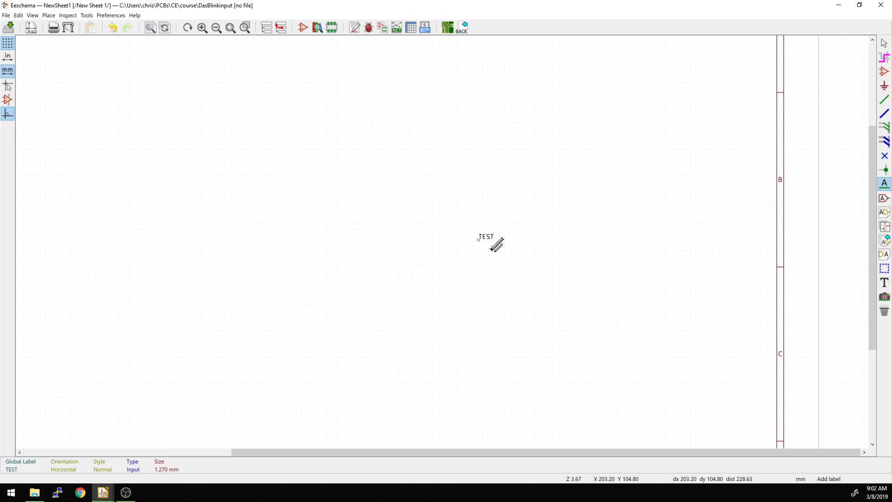
scroll(481, 251, down, 2)
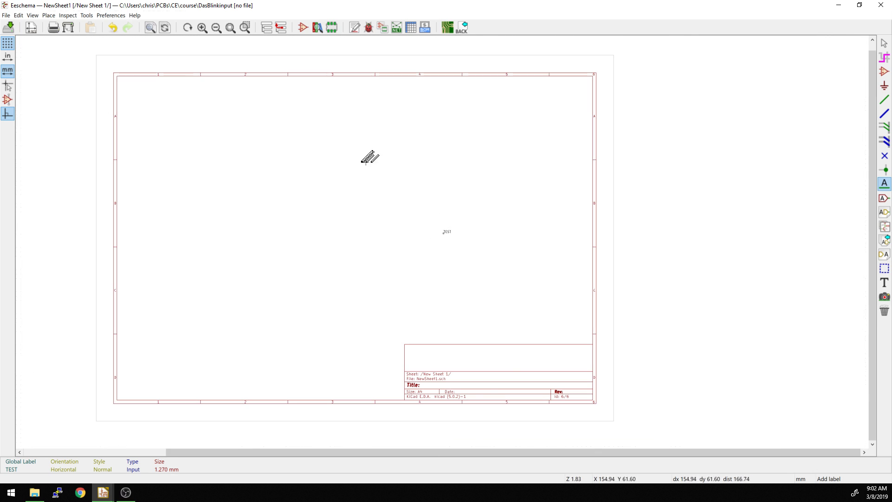
scroll(442, 231, up, 1)
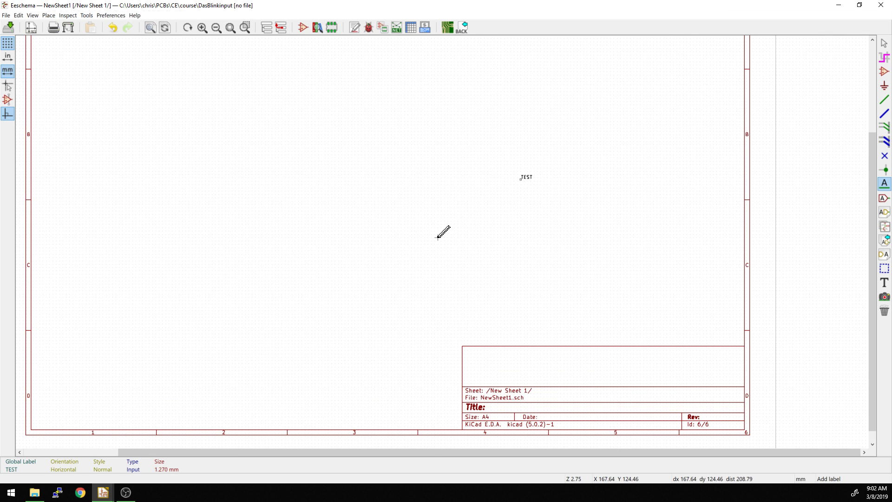
Delete the TEST label, leaving New Sheet 1 empty.
key(Escape)
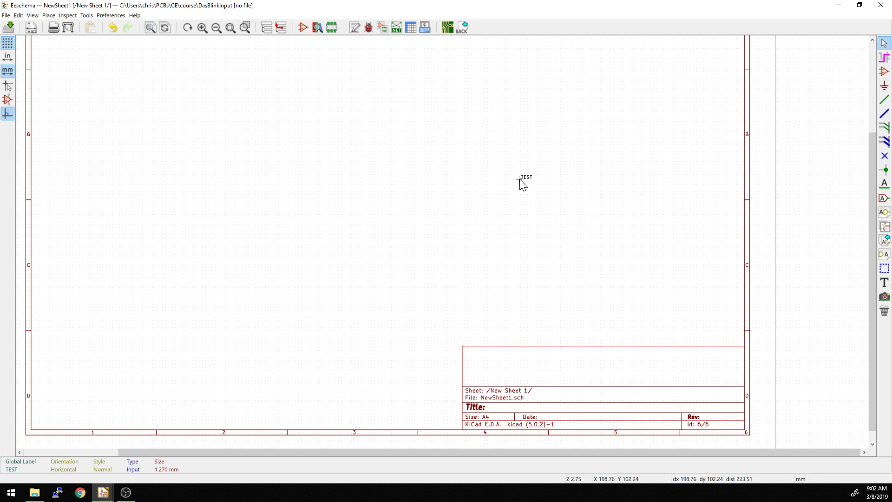
key(Delete)
scroll(525, 181, down, 1)
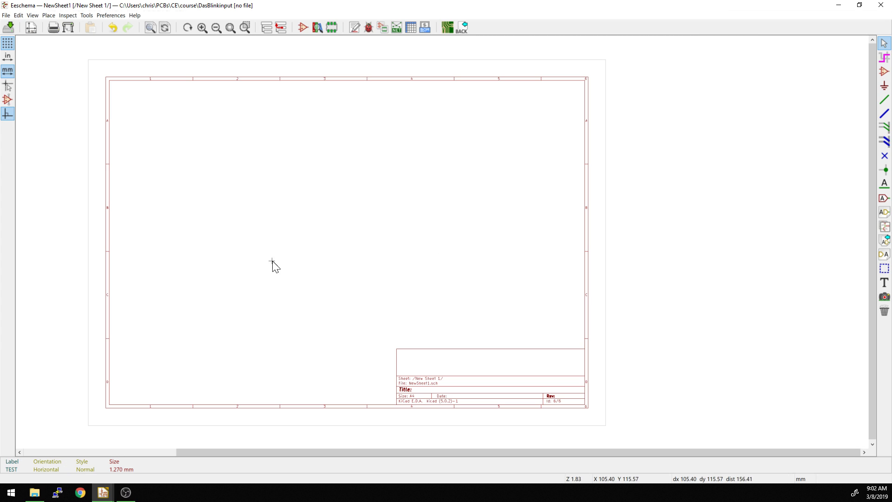
middle_drag(273, 265, 360, 251)
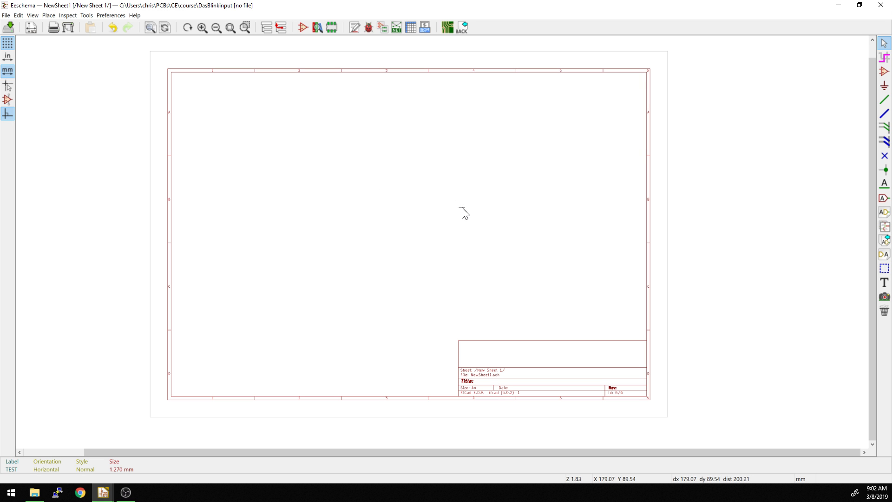
right_click(426, 217)
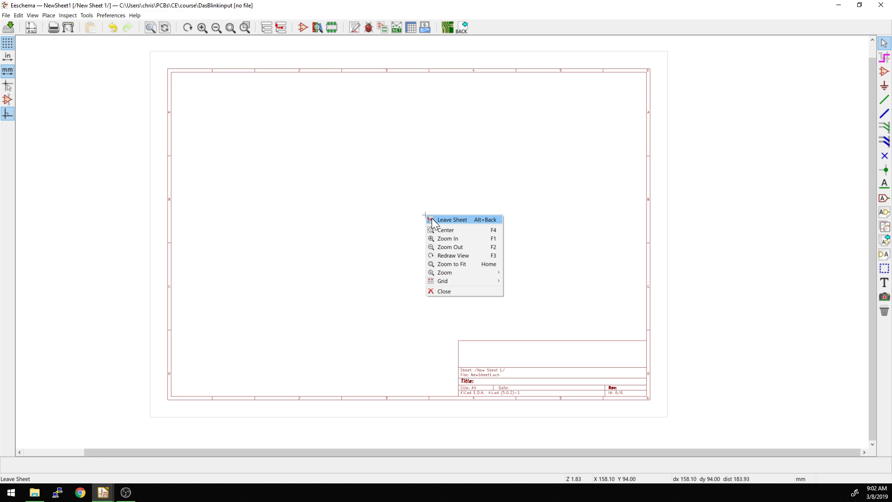
Leave New Sheet 1 and return to the root schematic.
click(431, 222)
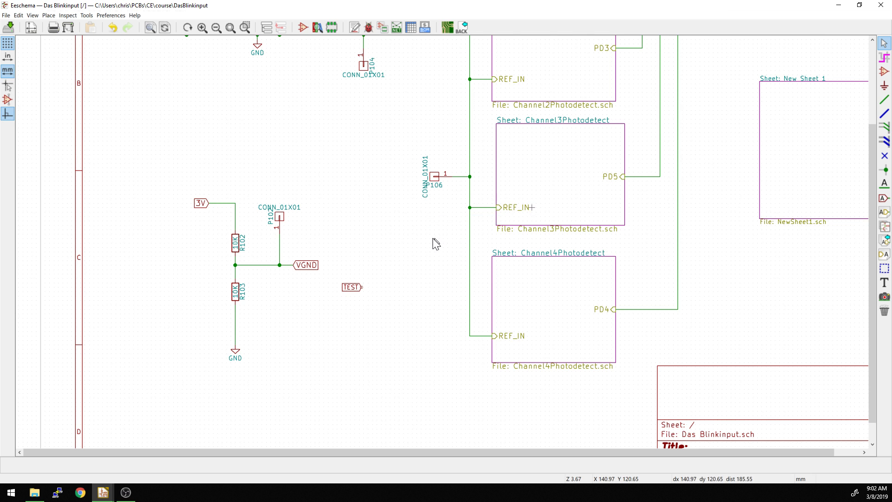
scroll(434, 243, down, 1)
scroll(434, 235, up, 1)
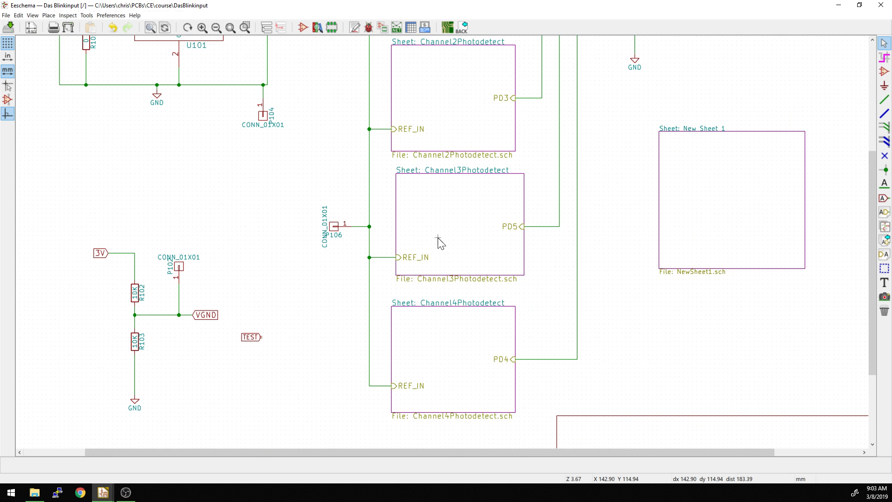
Enter the Channel3Photodetect sheet and pan across its circuit.
double_click(438, 231)
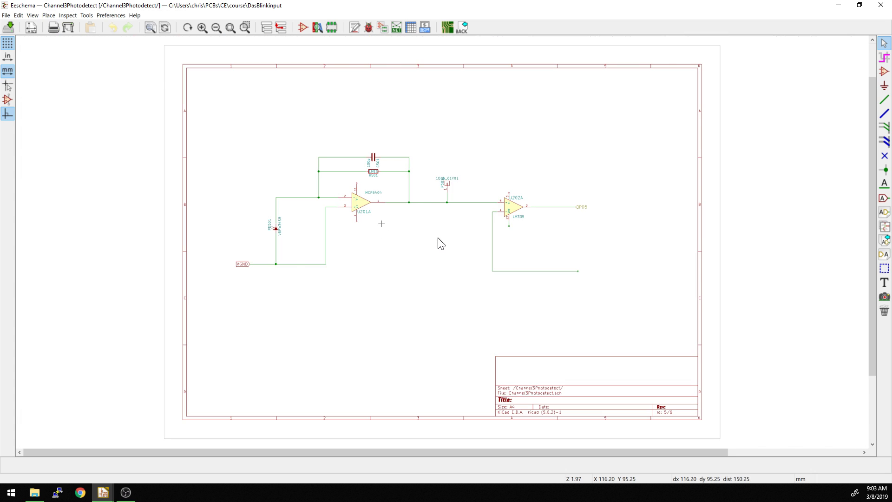
scroll(438, 243, up, 2)
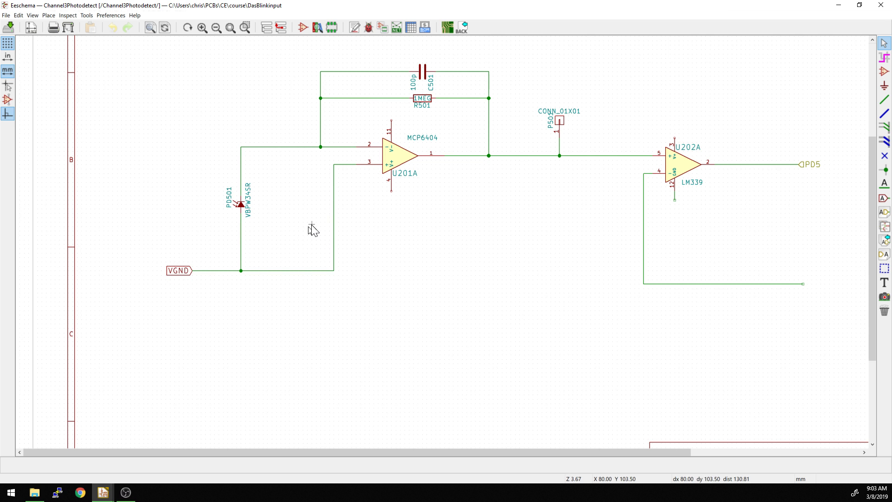
middle_drag(308, 229, 243, 245)
scroll(246, 248, down, 5)
scroll(502, 247, up, 5)
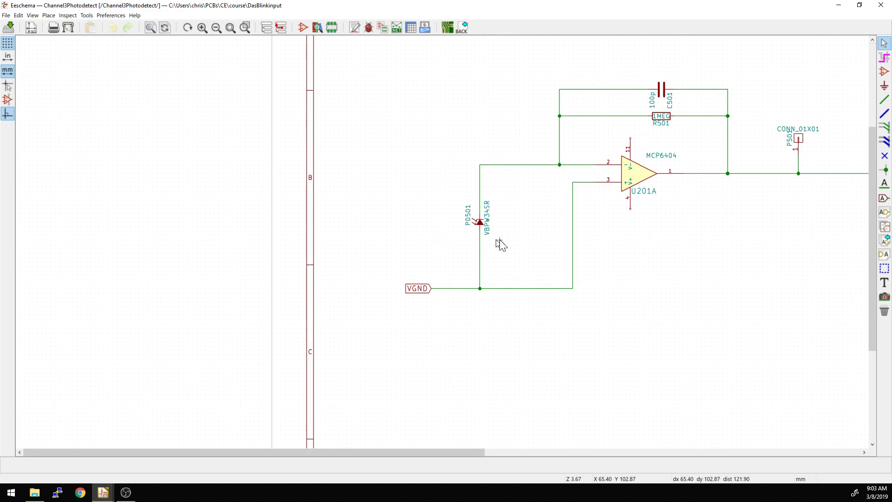
right_click(554, 255)
Go back to the top level and open Channel1Photodetect, framing PD2 and REF_OUT.
click(580, 259)
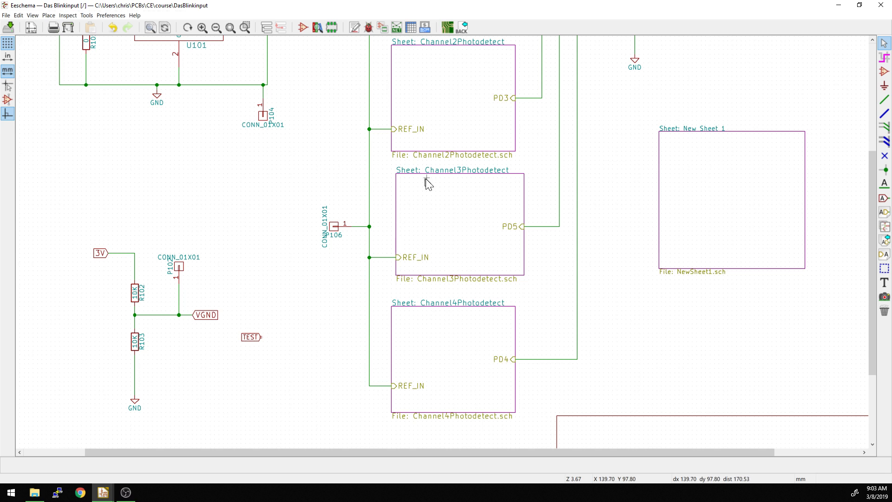
double_click(453, 139)
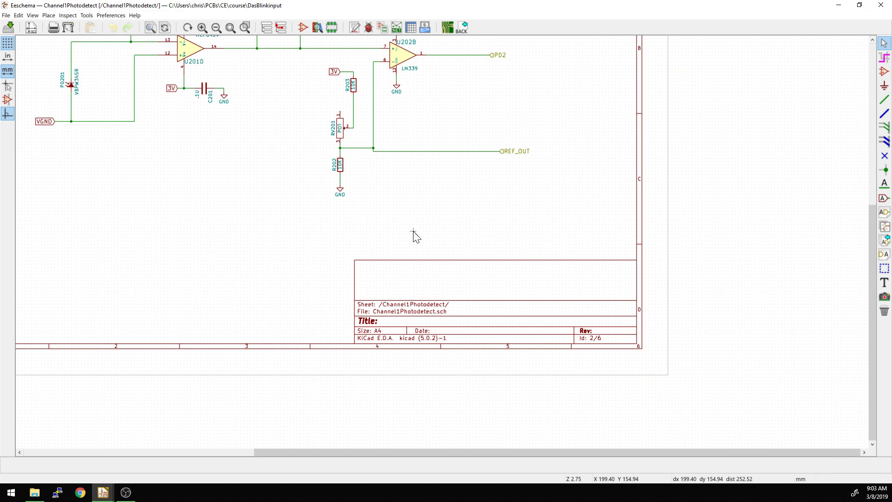
scroll(409, 206, down, 1)
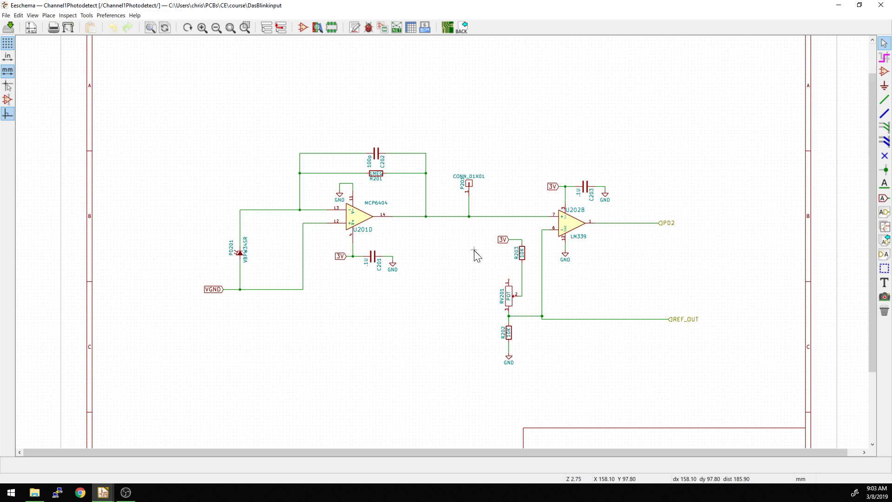
scroll(349, 263, up, 1)
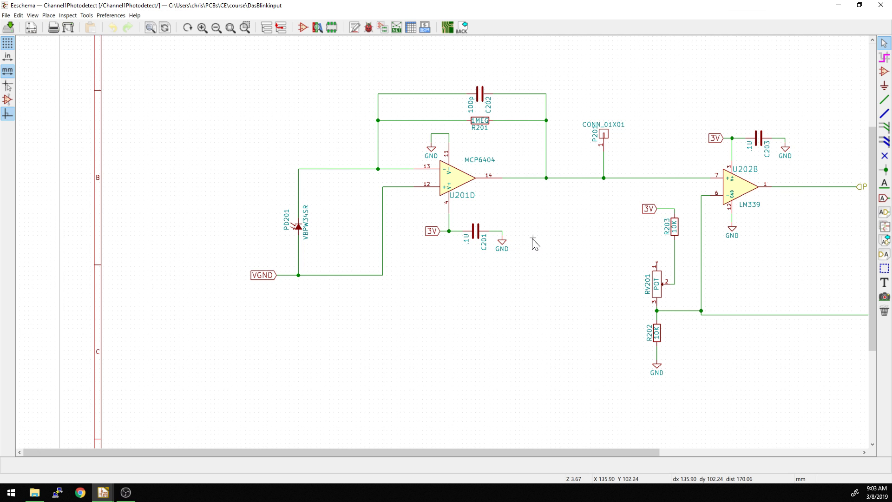
middle_drag(534, 243, 426, 239)
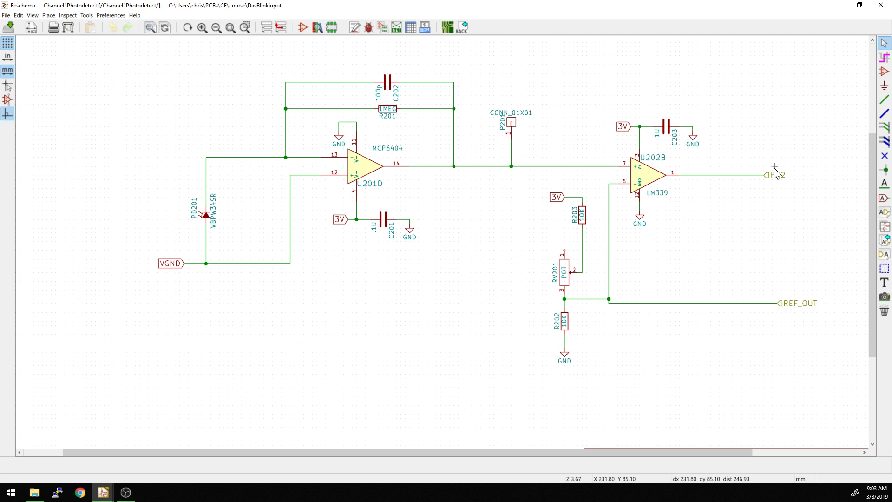
Place a hierarchical label named TEST near the comparator output.
click(884, 213)
click(768, 133)
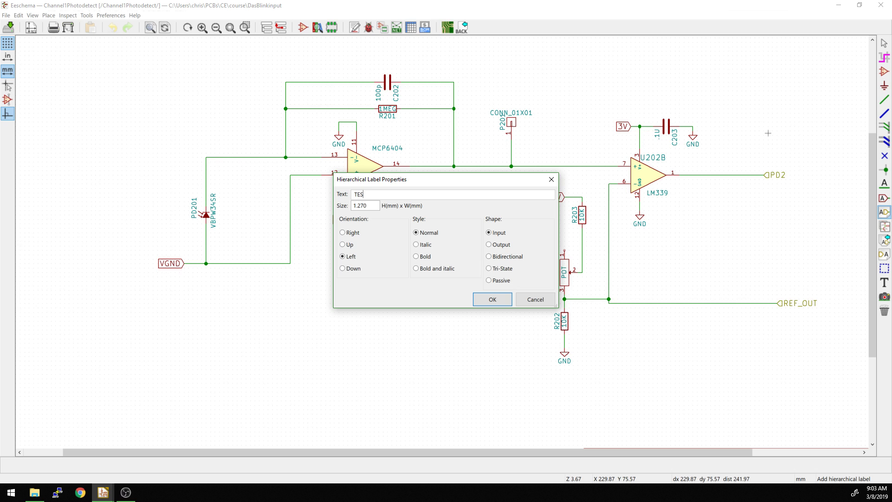
key(Return)
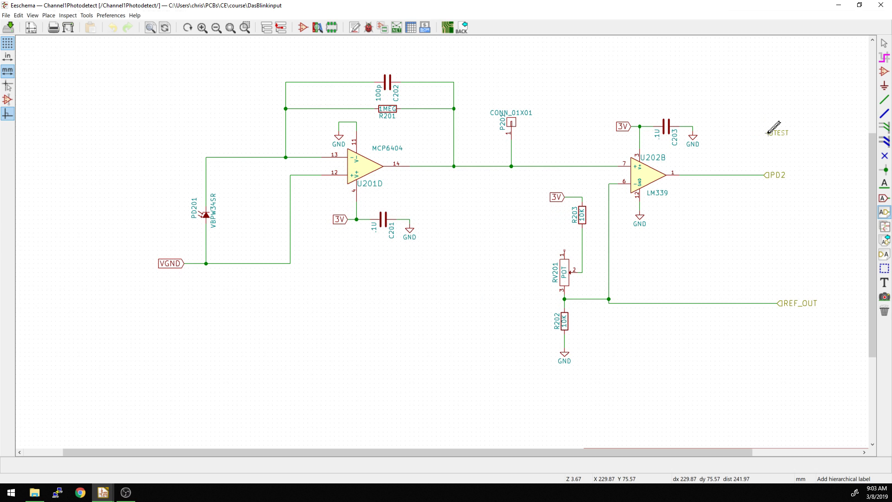
click(767, 134)
Wire the TEST label into the PD2 output net.
key(w)
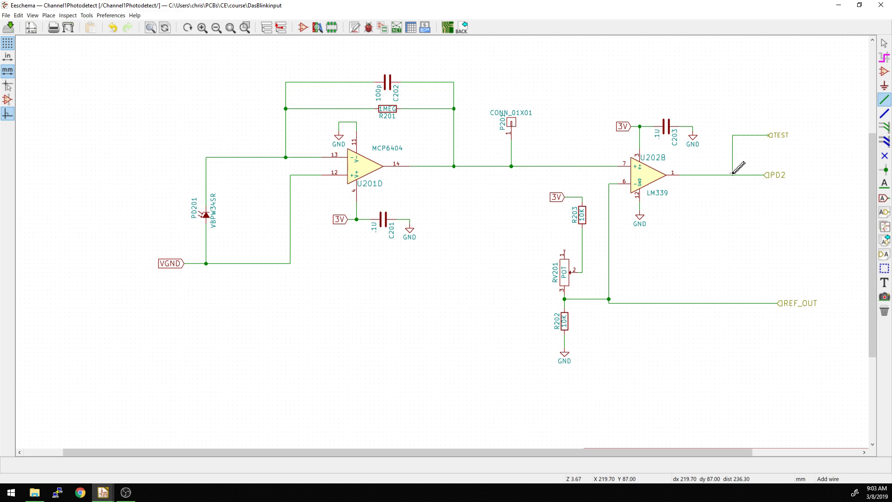
click(732, 175)
key(Escape)
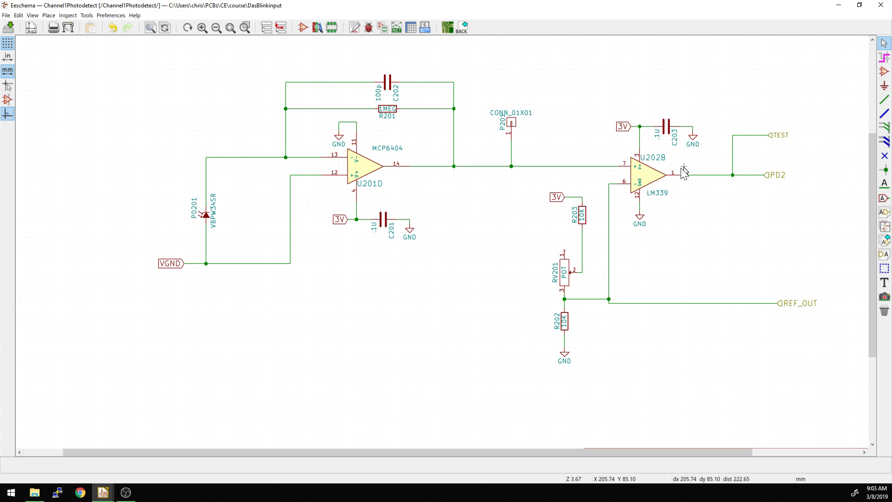
Leave the subsheet and go back up to the top-level Das Blinkinput sheet.
right_click(689, 224)
click(713, 223)
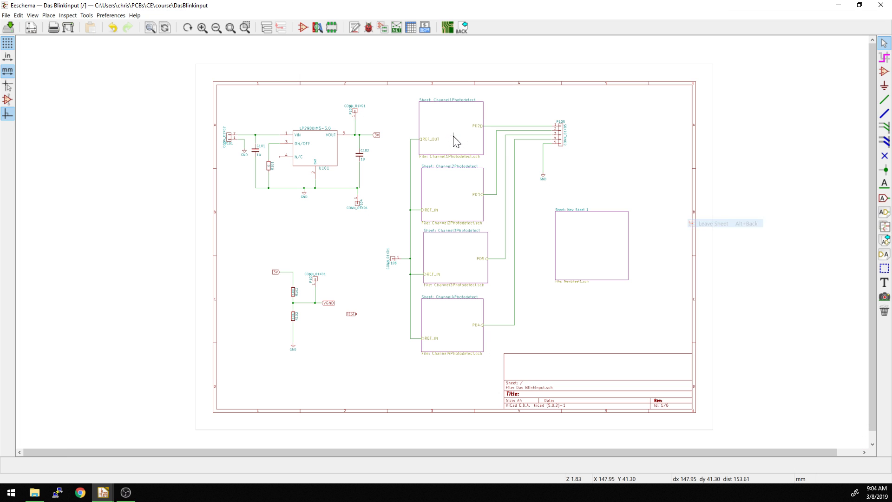
scroll(441, 243, up, 3)
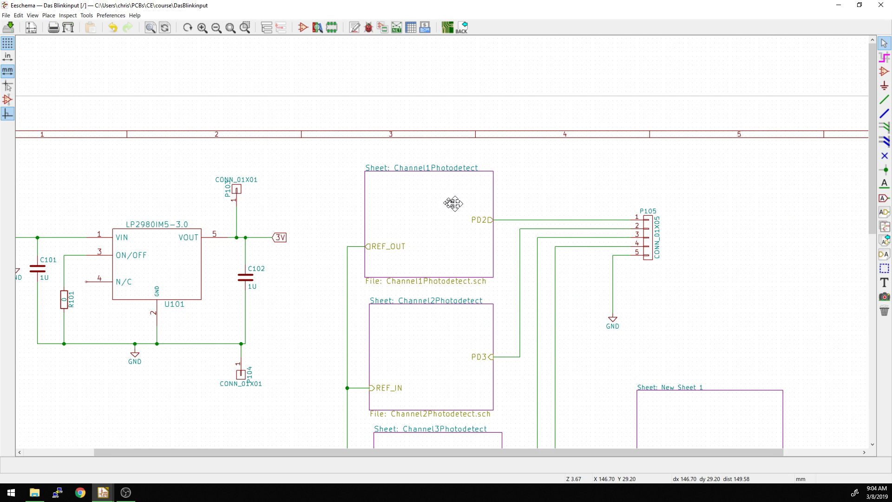
scroll(429, 199, left, 2)
Import a TEST sheet pin onto Channel1Photodetect, wire it to 3V, then undo the wire.
right_click(448, 224)
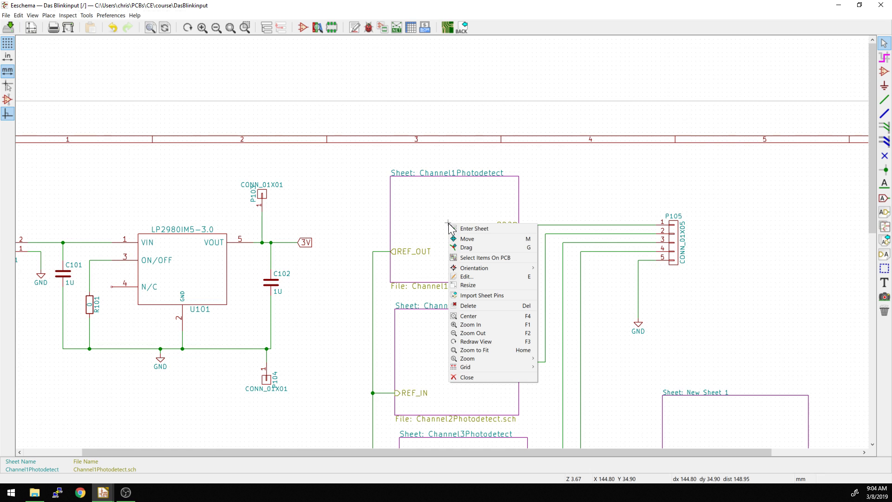
click(472, 294)
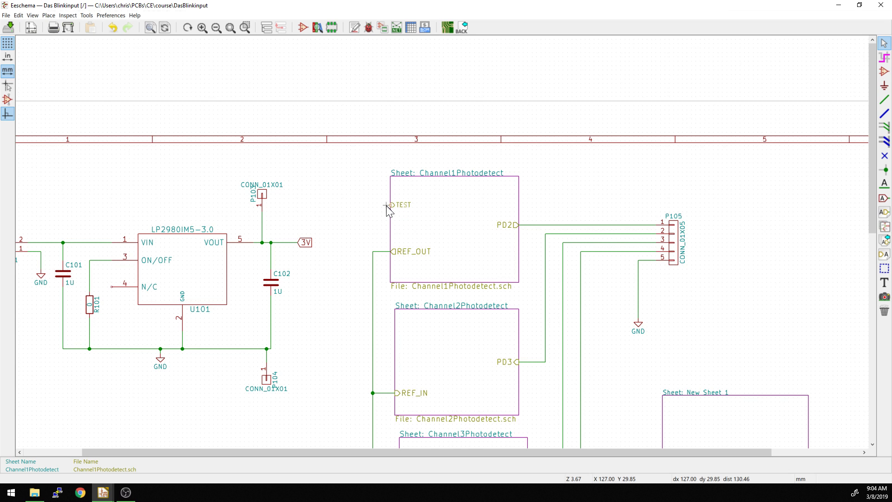
click(386, 205)
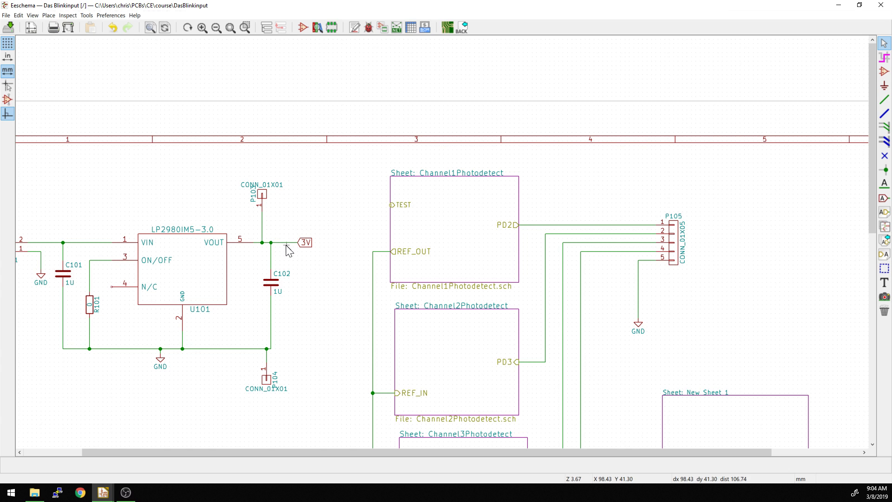
key(w)
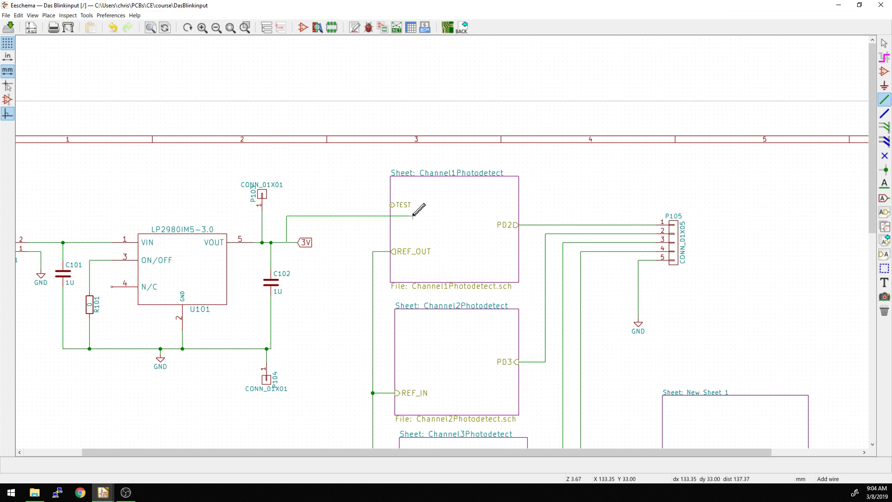
click(392, 204)
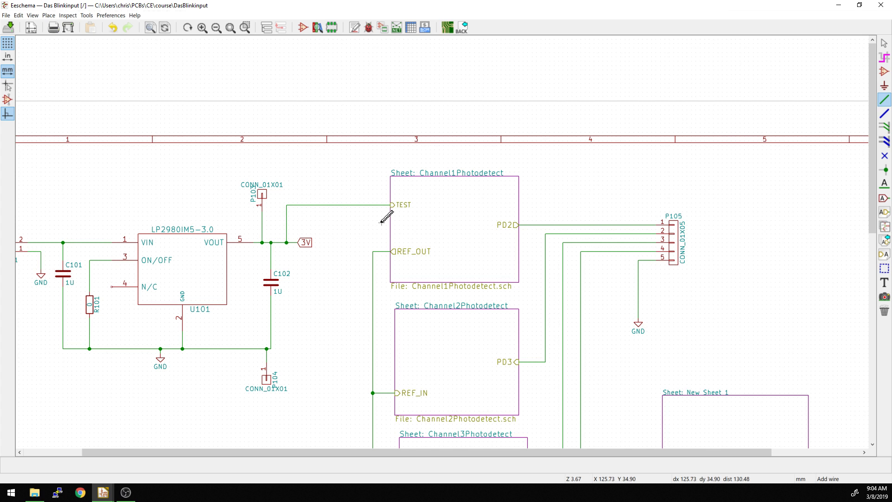
key(ctrl+z)
key(ctrl+z)
scroll(391, 214, down, 2)
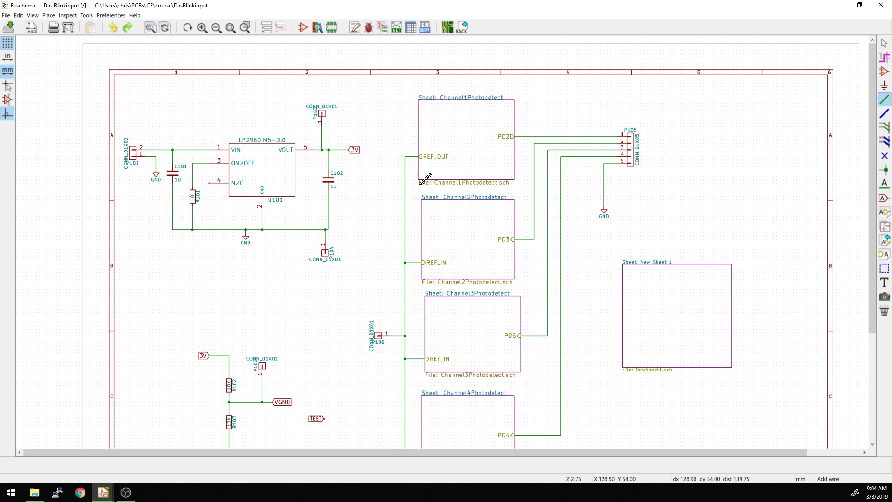
middle_drag(435, 244, 419, 244)
key(Escape)
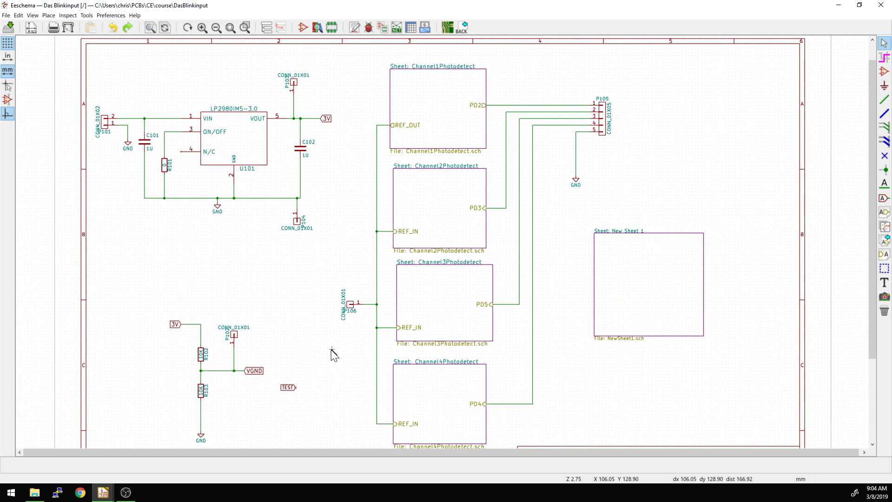
scroll(291, 394, up, 2)
click(436, 232)
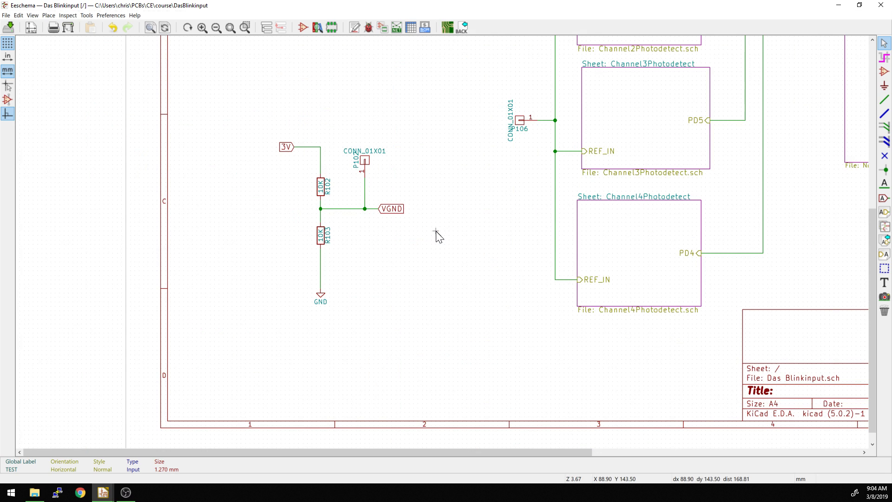
key(Delete)
key(ctrl+z)
scroll(438, 234, down, 2)
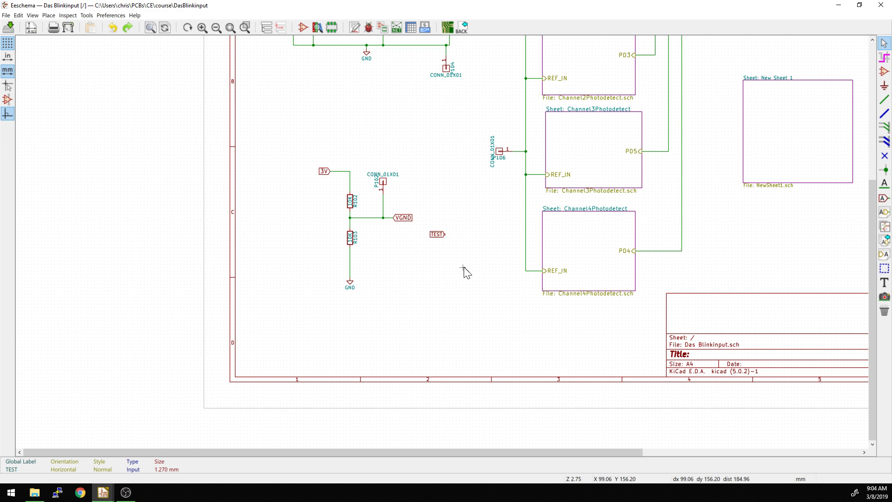
Put an ONOFF net label on the wire to the LP2980 regulator's ON/OFF pin.
key(l)
key(Escape)
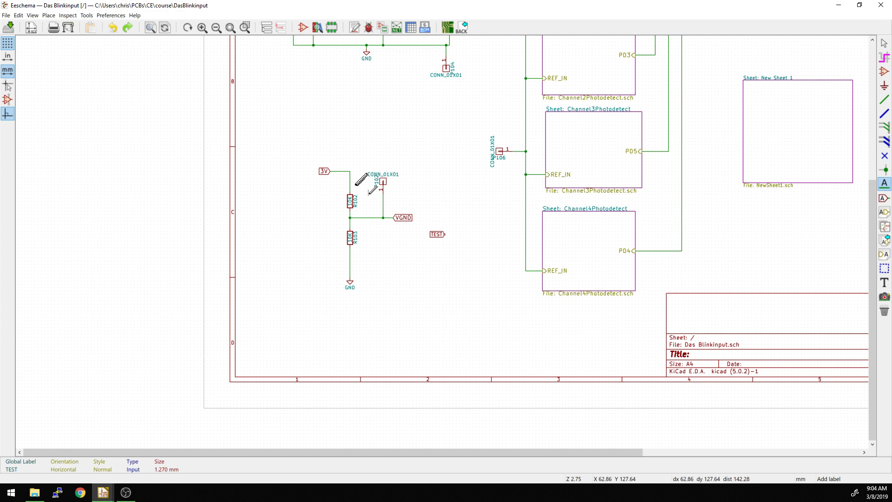
scroll(348, 150, up, 3)
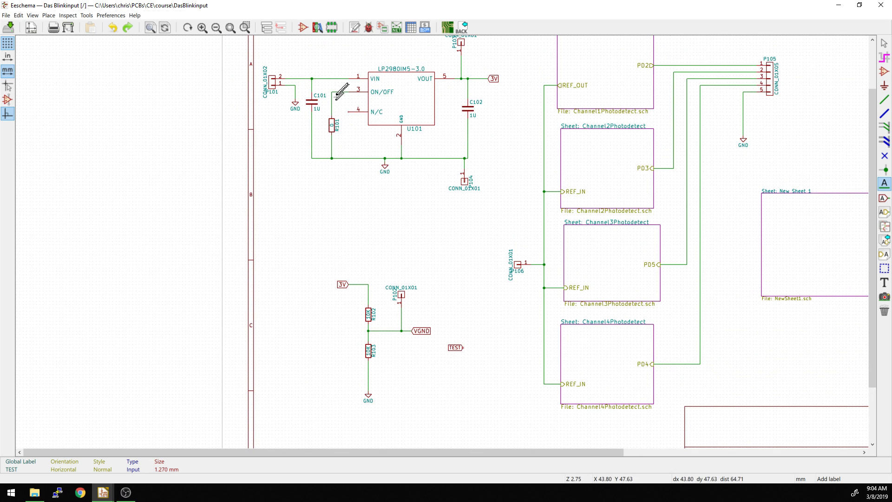
scroll(335, 94, up, 2)
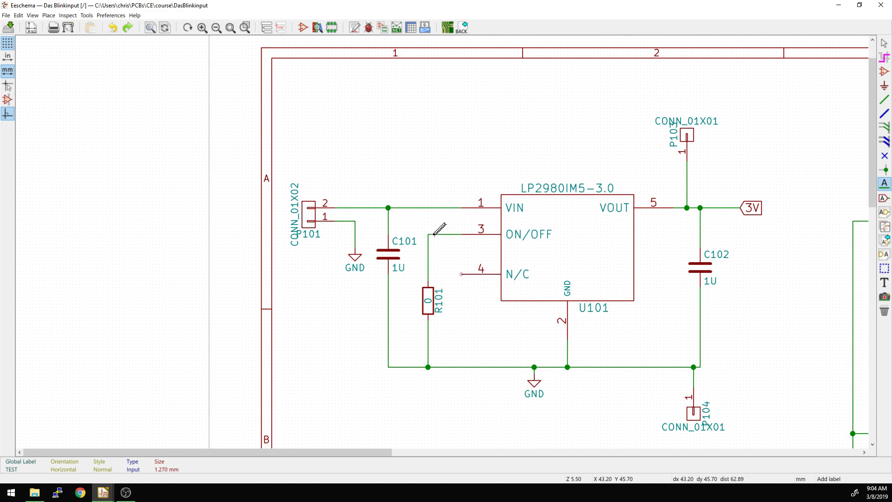
click(434, 235)
text(ONOFF)
key(Return)
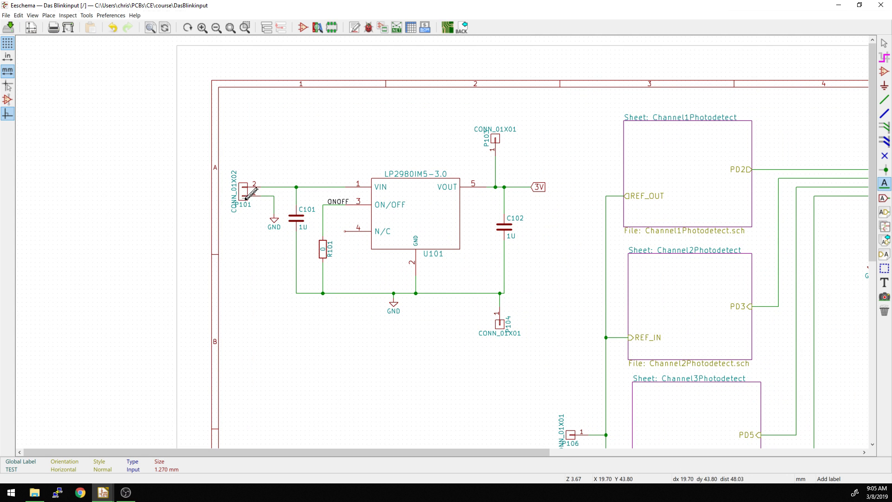
Delete the stray TEST global label next to the VGND voltage divider.
scroll(343, 214, down, 1)
shift+scroll(505, 301, down, 3)
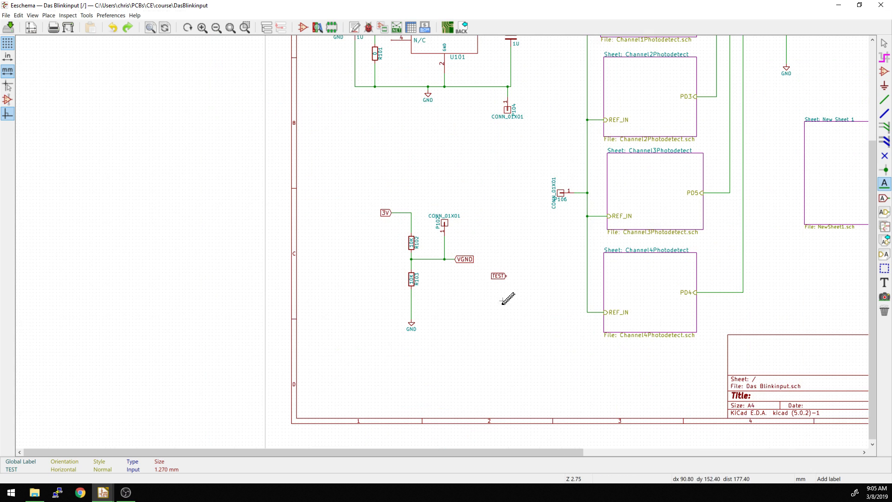
scroll(502, 303, up, 1)
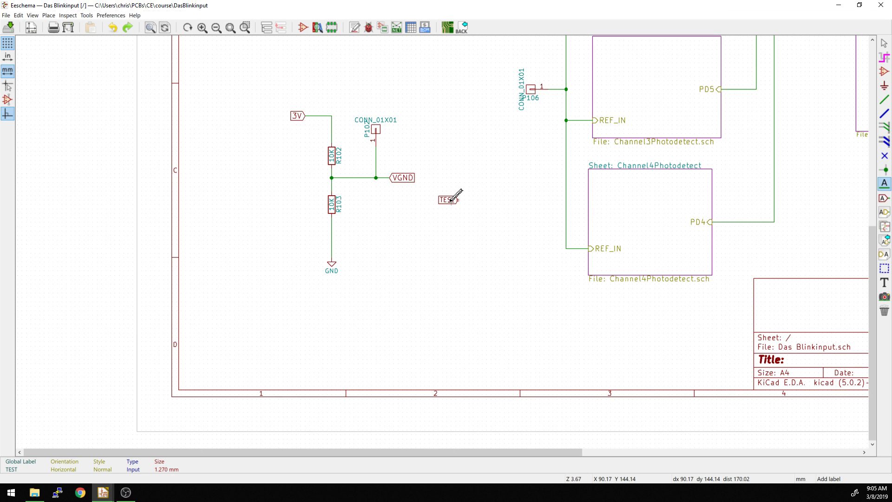
scroll(440, 231, down, 2)
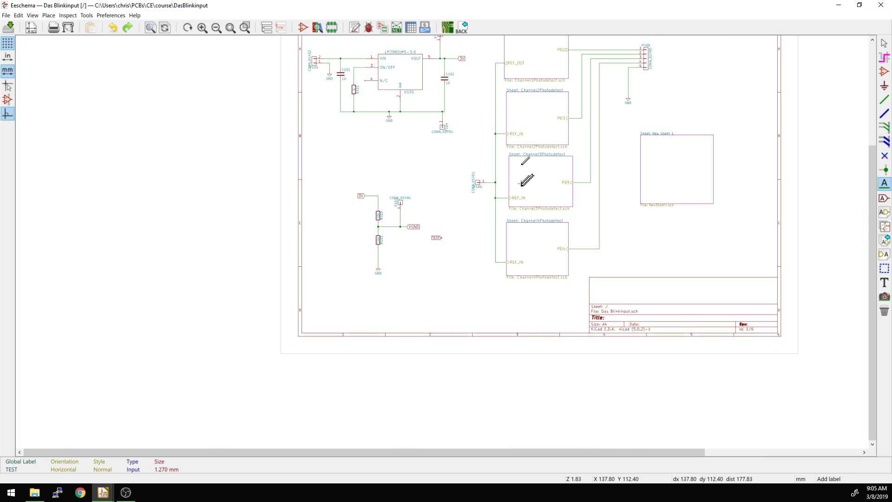
scroll(434, 234, up, 1)
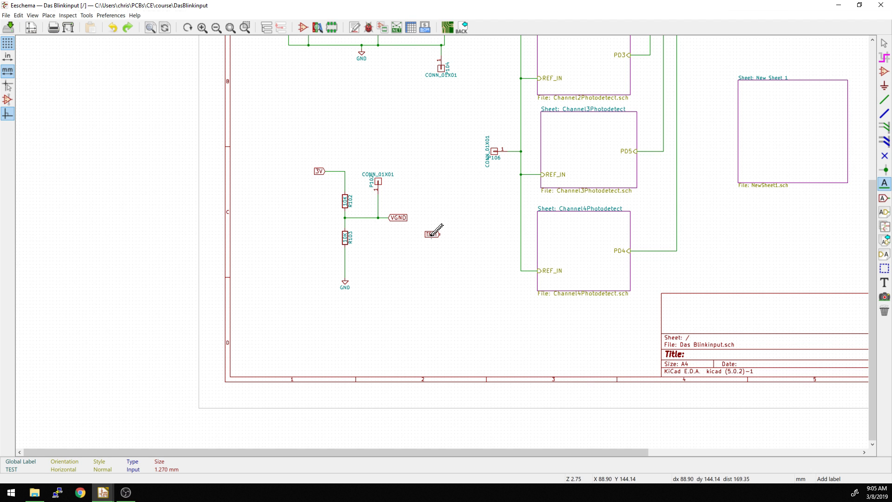
key(Delete)
shift+scroll(431, 234, up, 5)
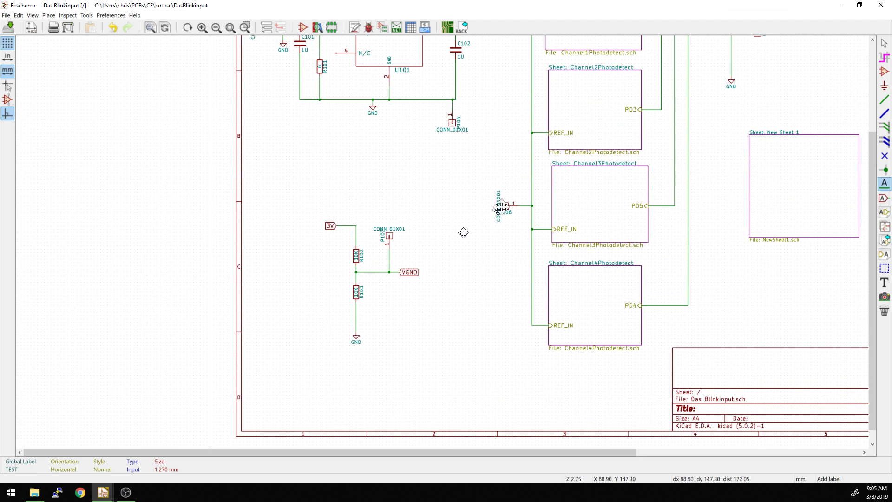
scroll(533, 168, up, 2)
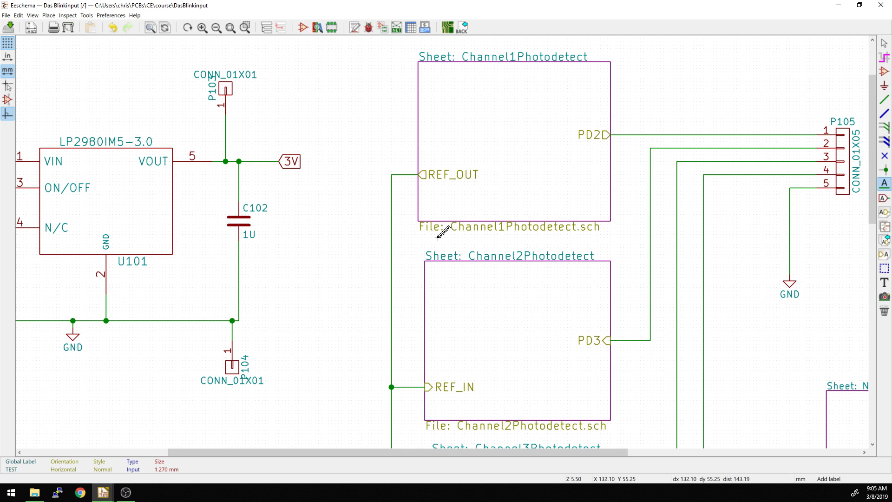
key(Escape)
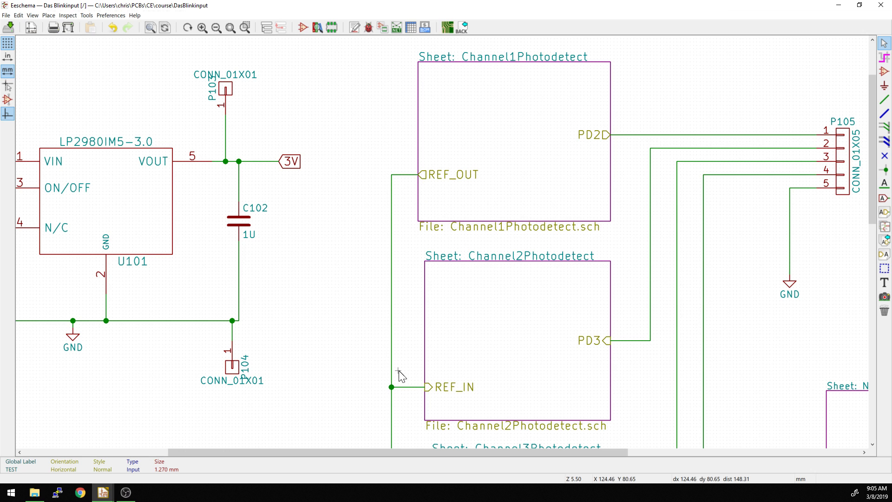
middle_drag(458, 203, 506, 171)
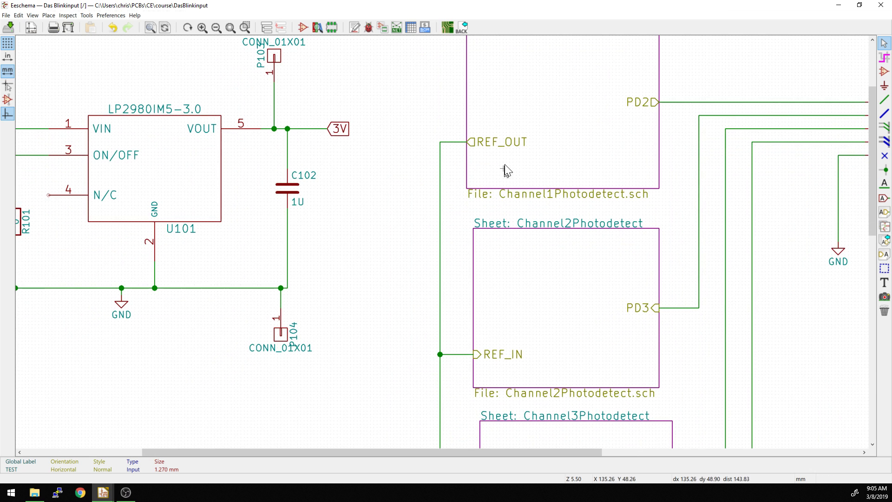
double_click(476, 143)
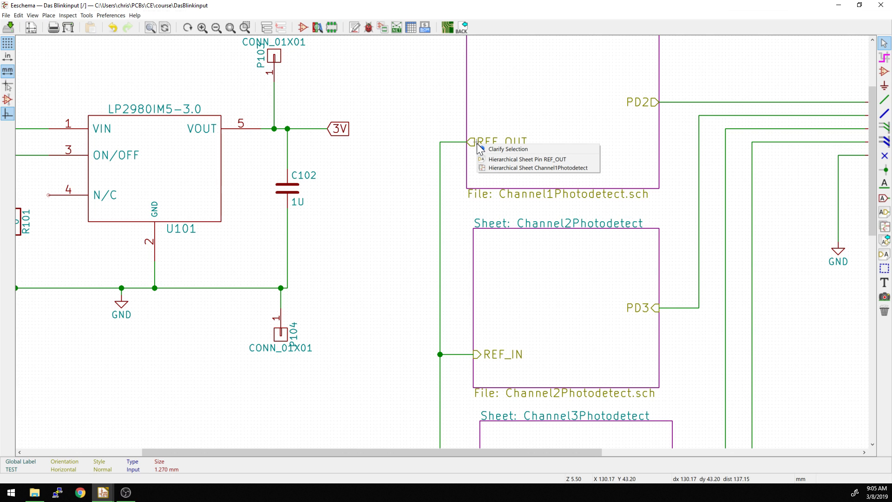
key(Down)
key(Return)
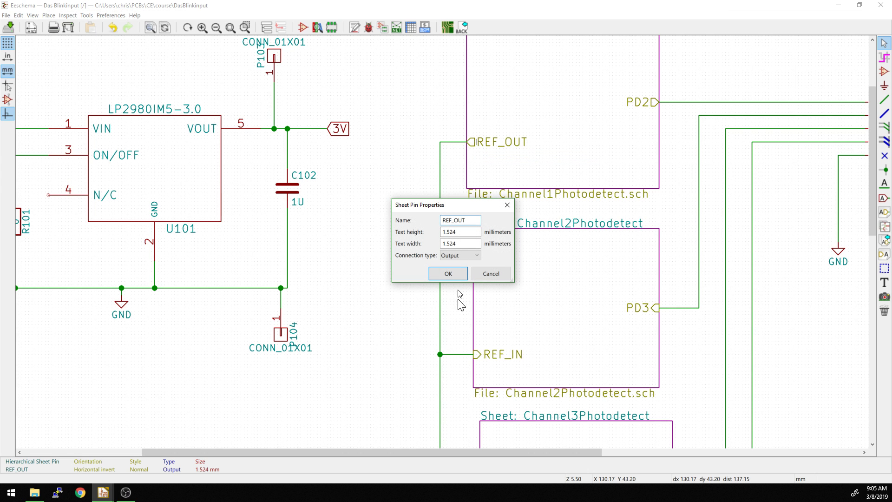
click(453, 256)
click(453, 257)
click(448, 275)
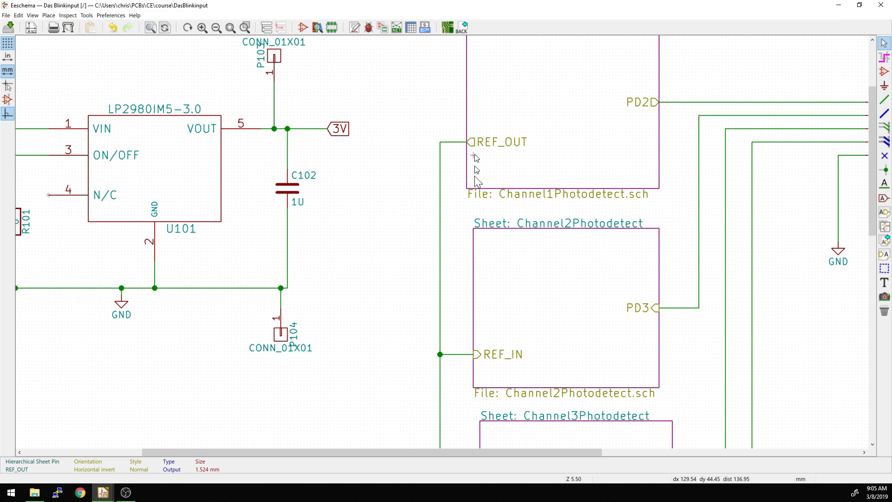
scroll(498, 255, down, 3)
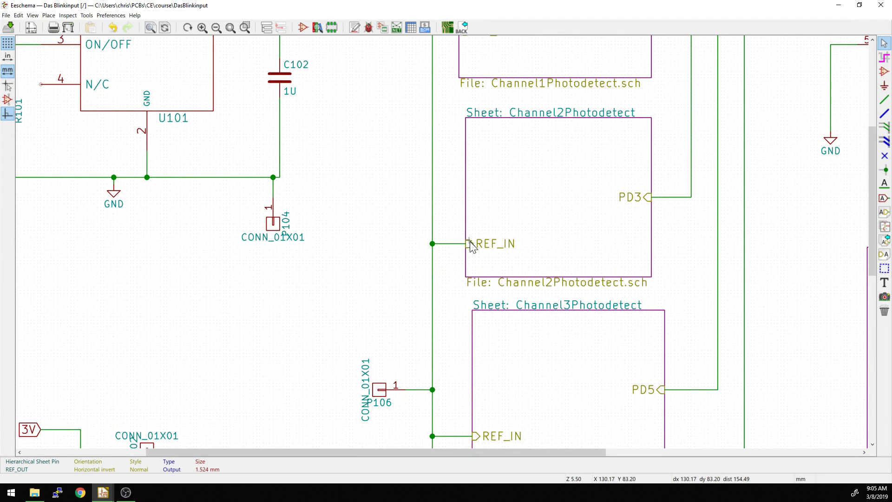
scroll(505, 287, down, 3)
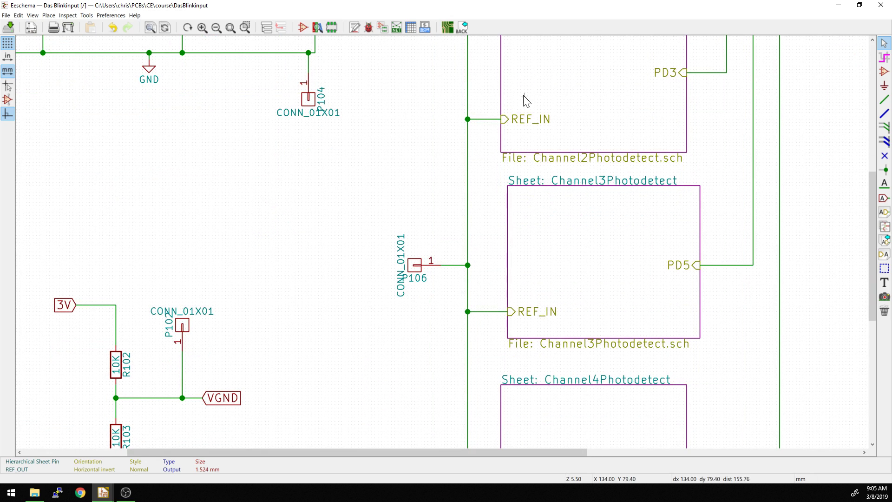
scroll(485, 278, down, 2)
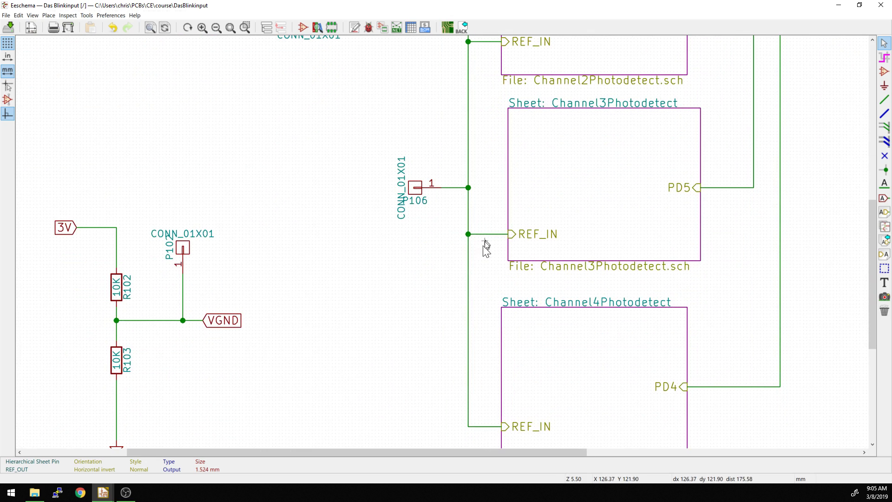
scroll(485, 242, down, 2)
scroll(469, 199, up, 2)
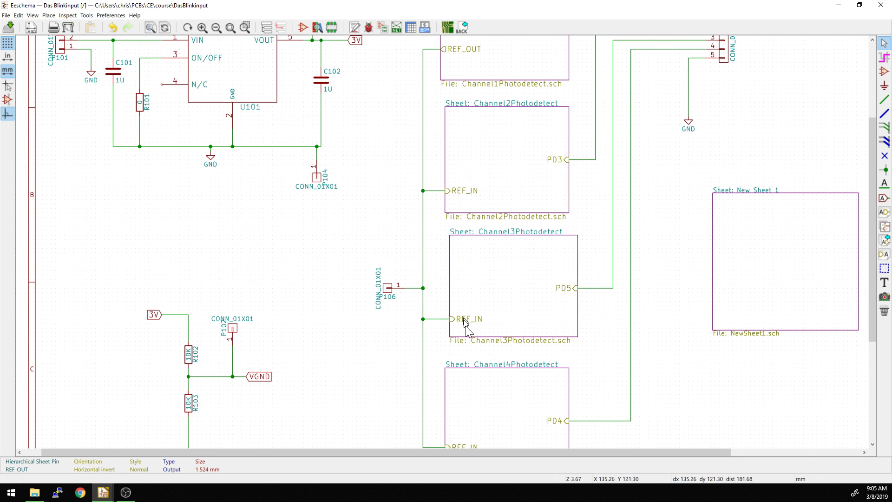
scroll(428, 253, down, 1)
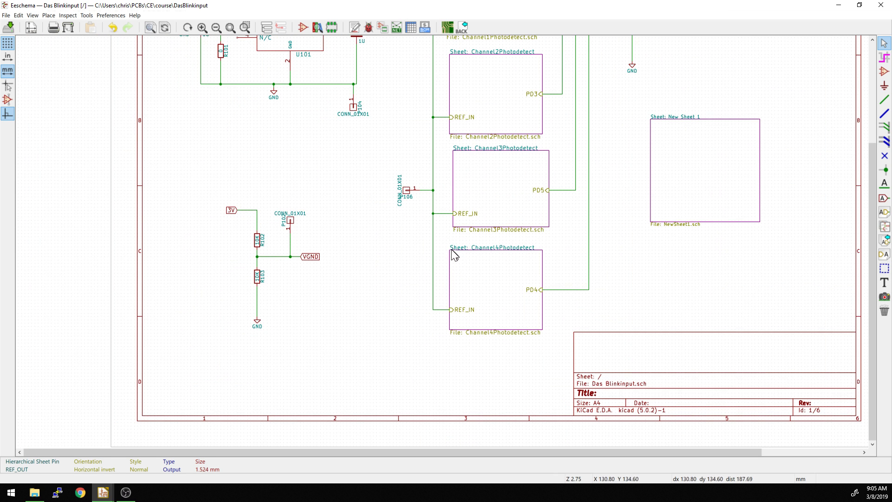
click(267, 28)
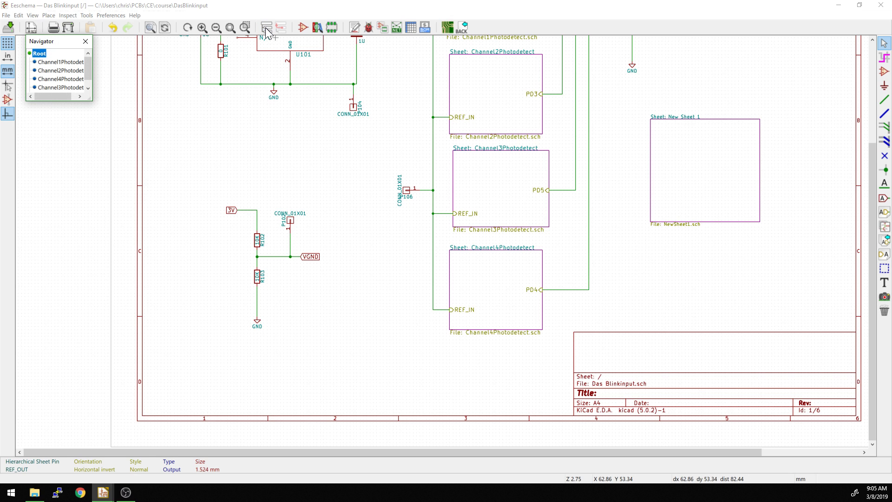
drag(45, 41, 266, 105)
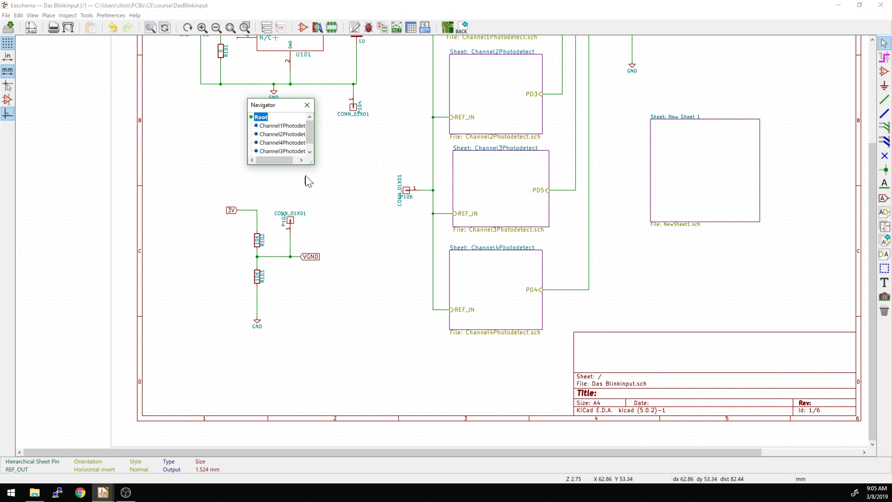
drag(313, 164, 399, 276)
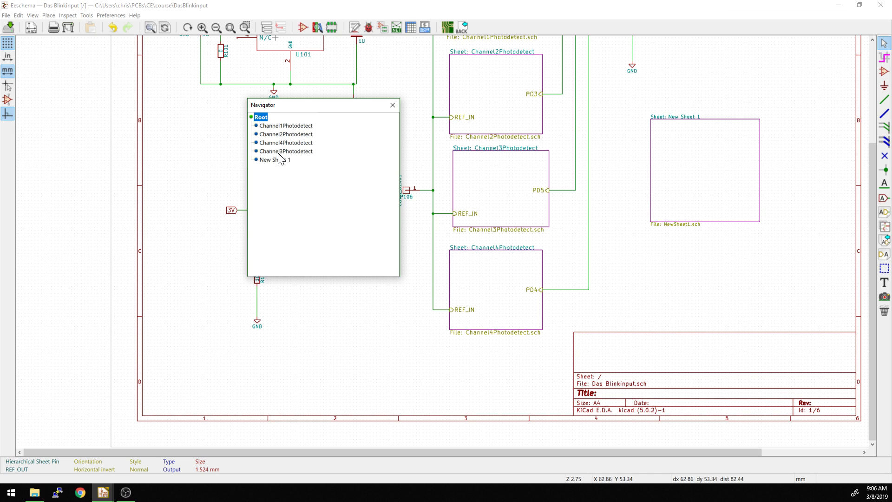
click(394, 107)
scroll(434, 245, down, 2)
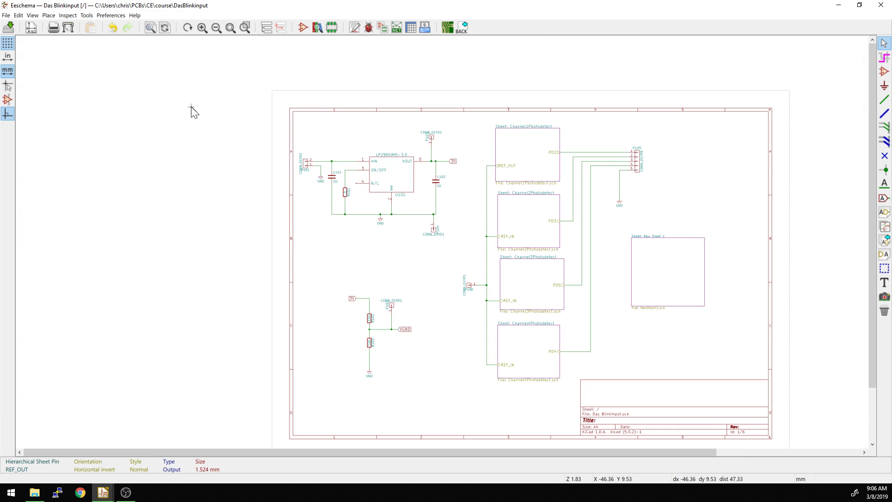
middle_drag(533, 294, 474, 265)
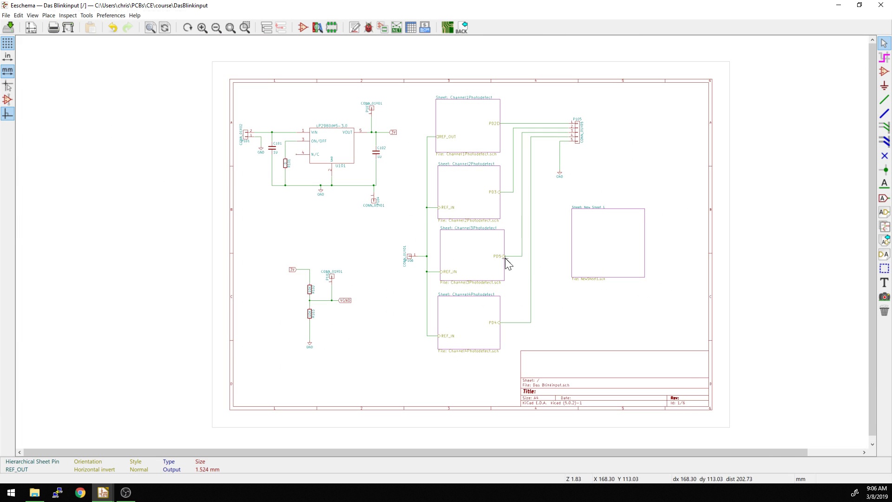
click(54, 28)
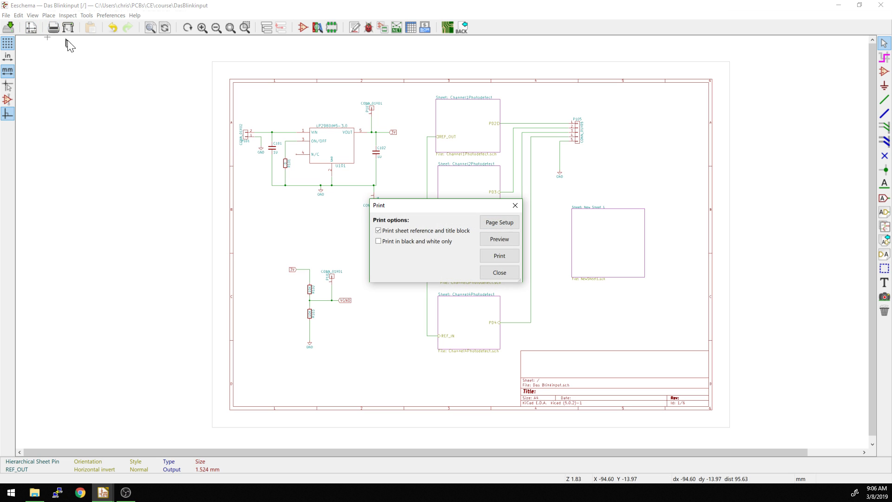
click(493, 239)
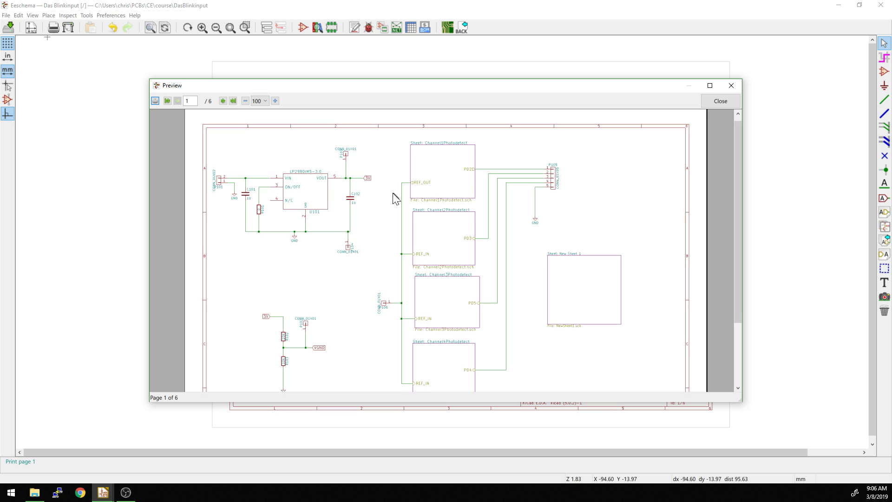
scroll(395, 198, down, 3)
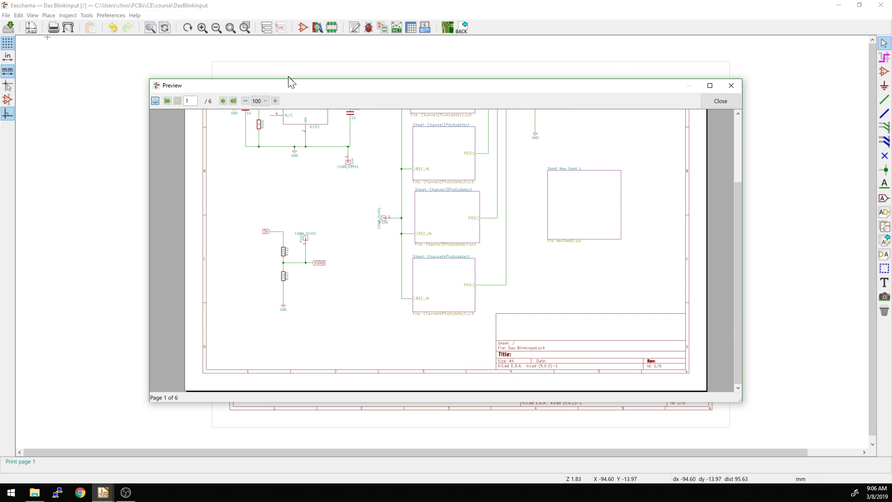
click(220, 100)
click(220, 101)
click(220, 101)
click(220, 101)
click(220, 101)
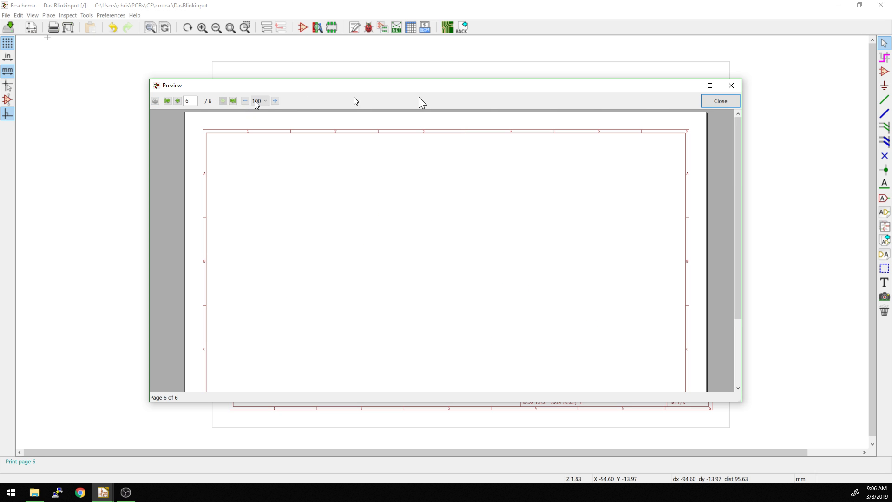
click(716, 102)
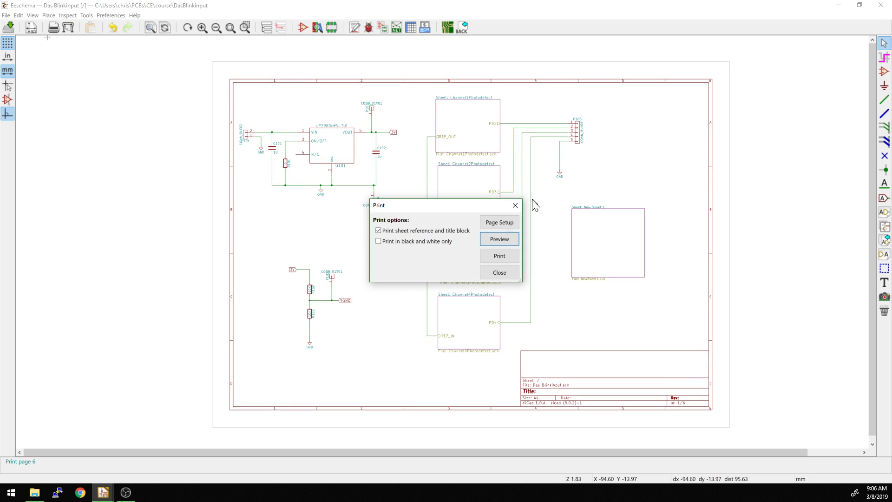
click(514, 206)
scroll(513, 207, down, 2)
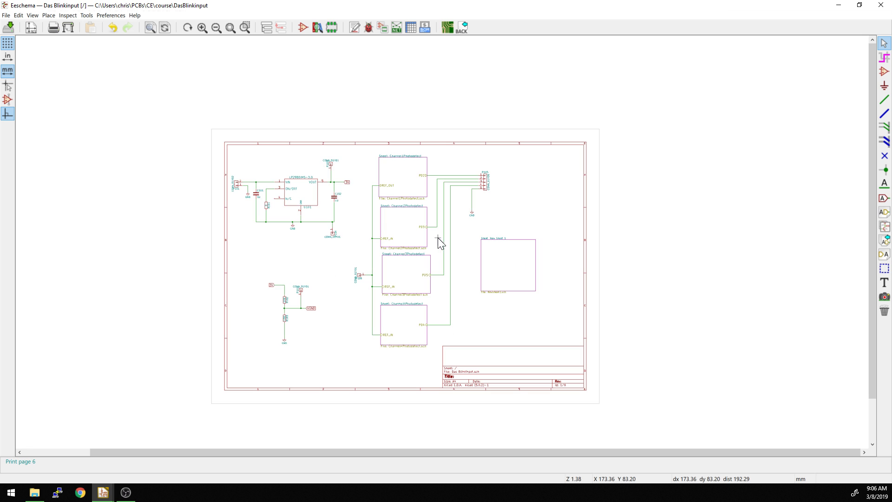